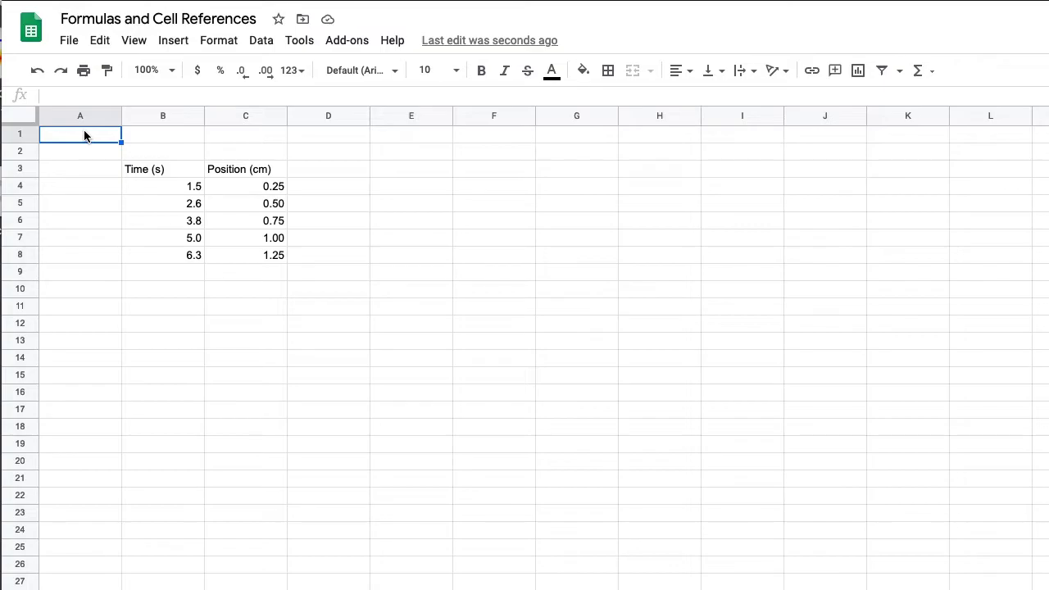
Examine the recorded data in the Time (s) column B3:B8 and the Position (cm) column C3:C8.
key(Right)
key(Right)
key(Left)
key(Down)
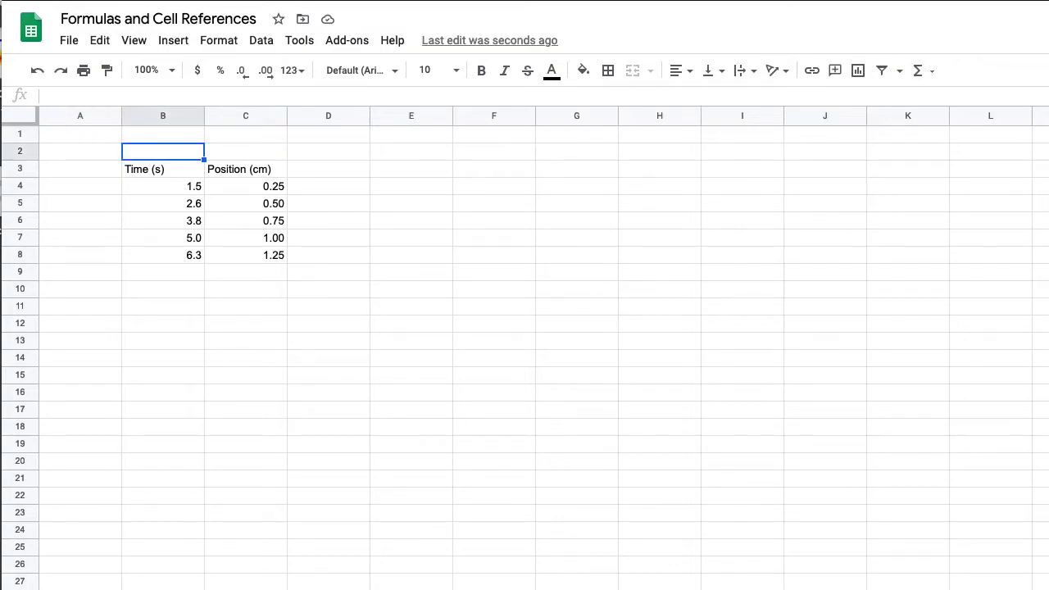
key(Down)
key(Down)
key(Up)
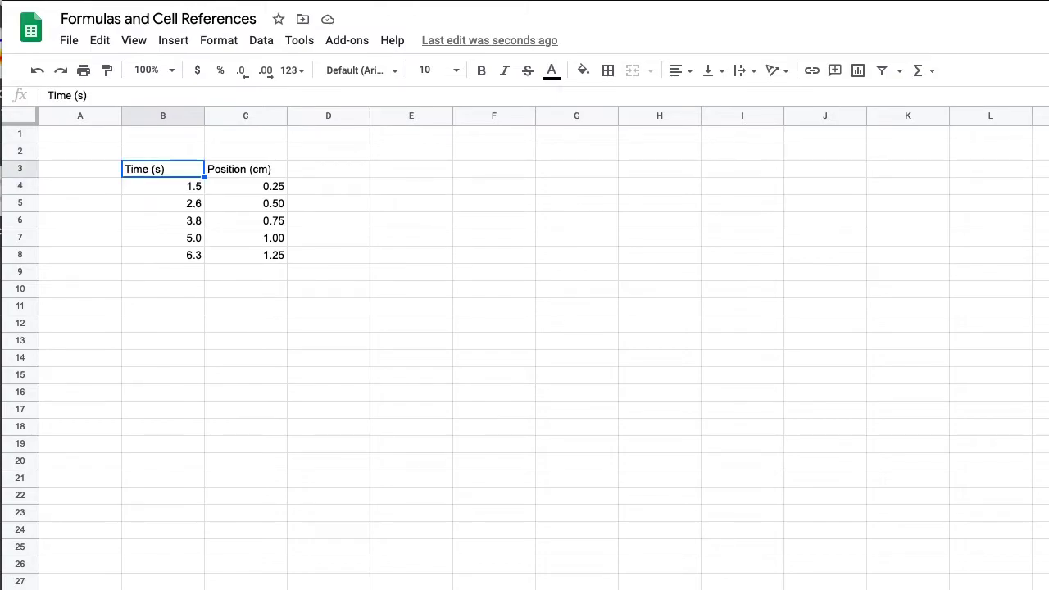
key(Down)
key(Down)
key(Down)
key(Down)
key(Down)
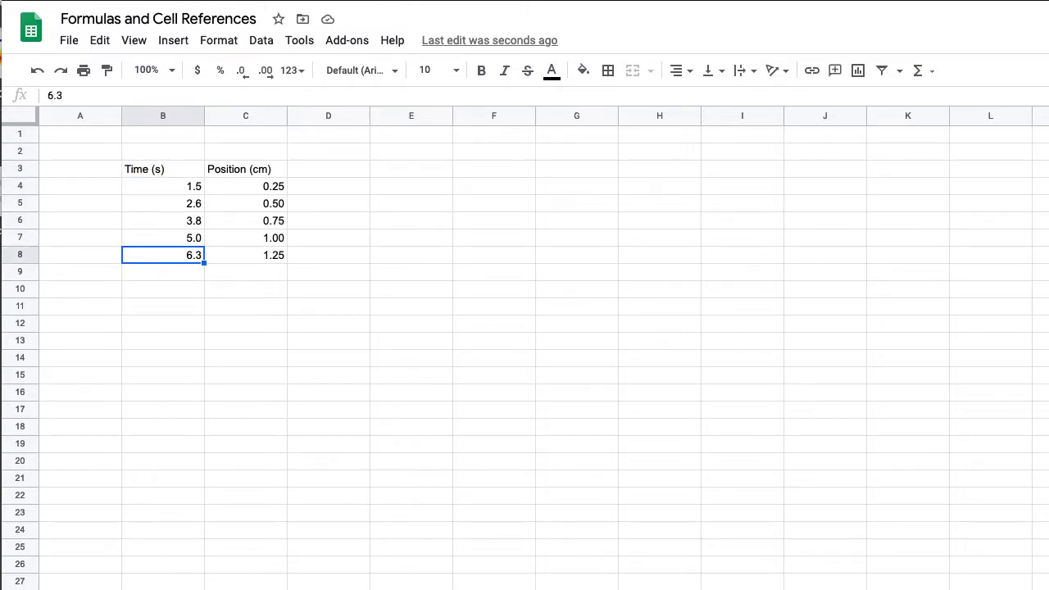
key(Right)
key(Up)
key(Up)
key(Up)
key(Up)
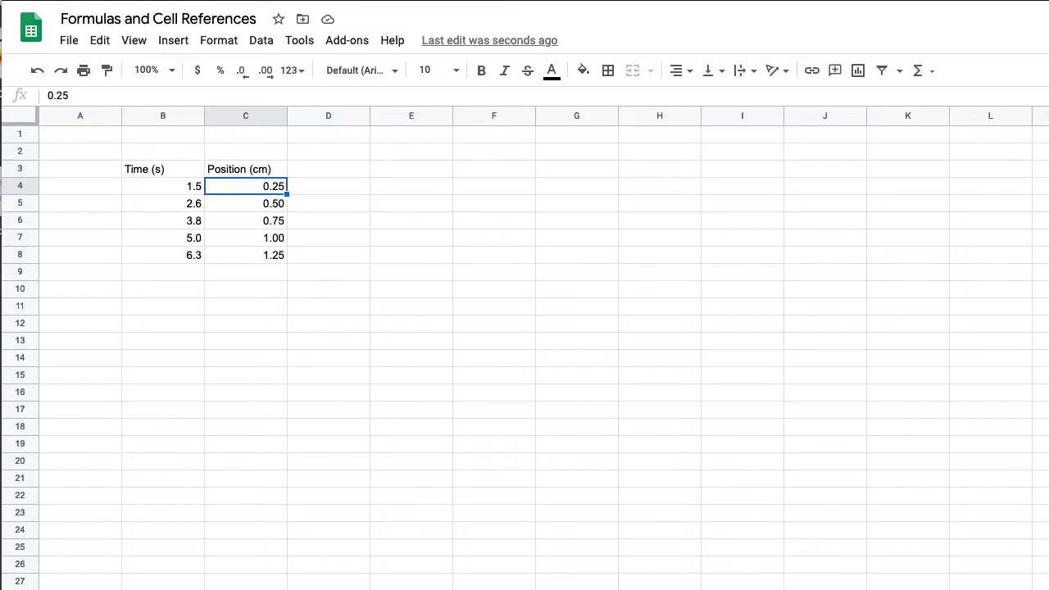
key(Up)
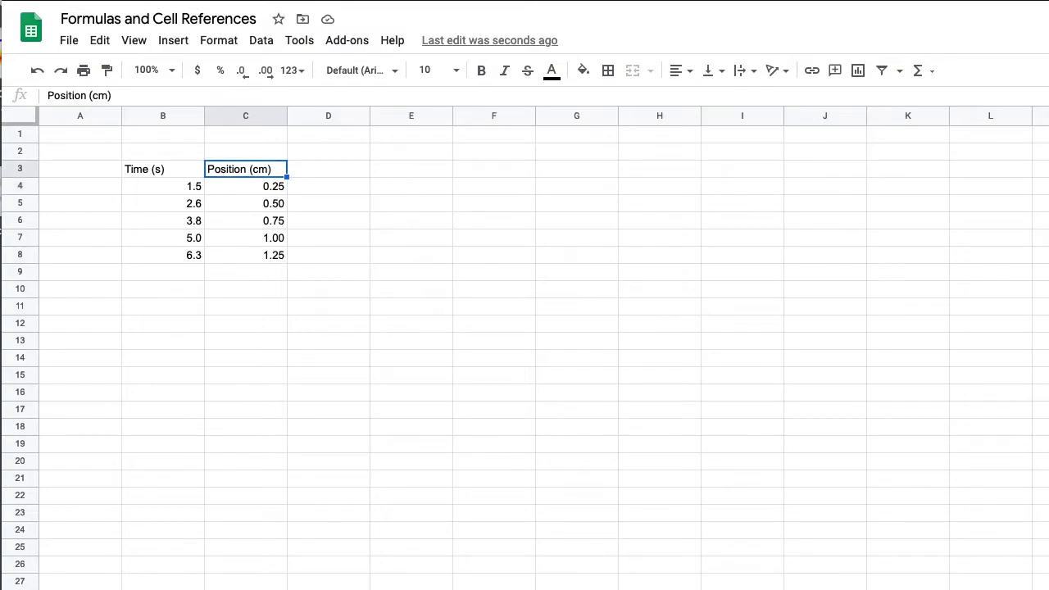
Review the position readings in column C and the matching first time reading in B4 as inputs for a velocity calculation.
key(Right)
key(Right)
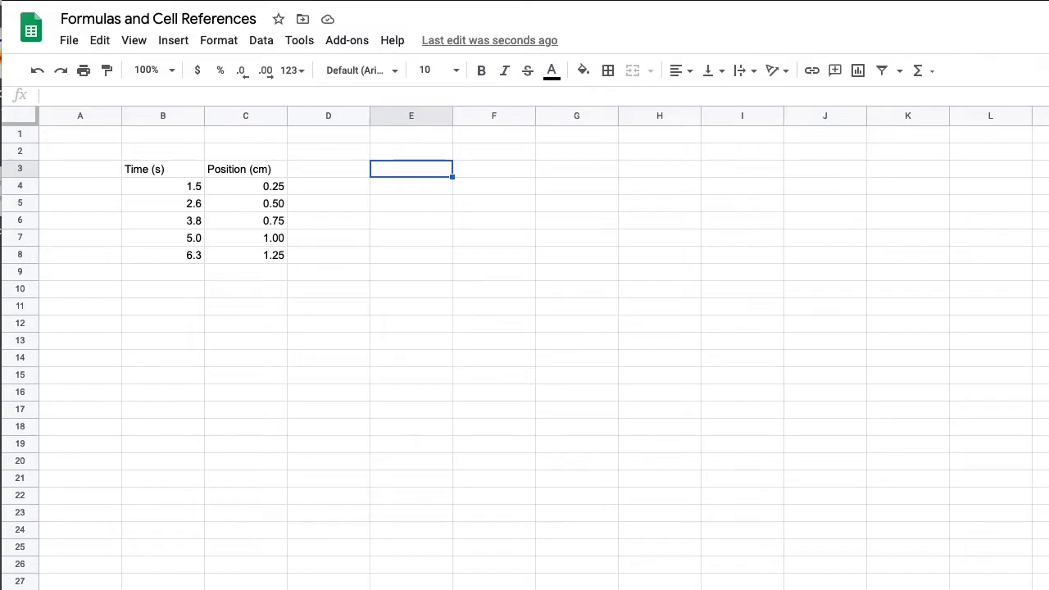
key(Down)
key(Left)
key(Left)
key(Down)
key(Down)
key(Down)
key(Down)
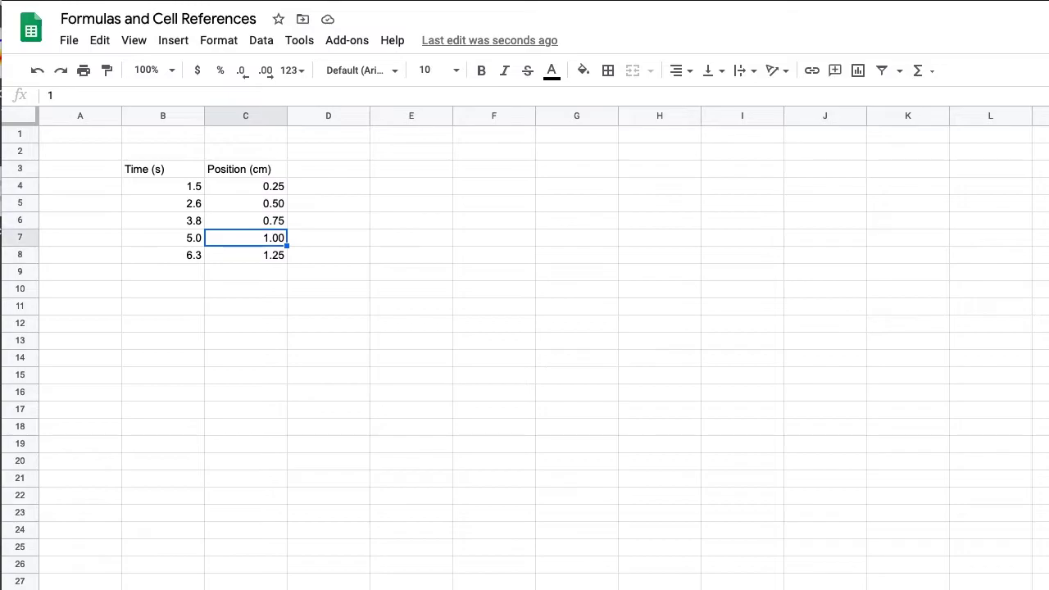
key(Up)
key(Up)
key(Up)
key(Up)
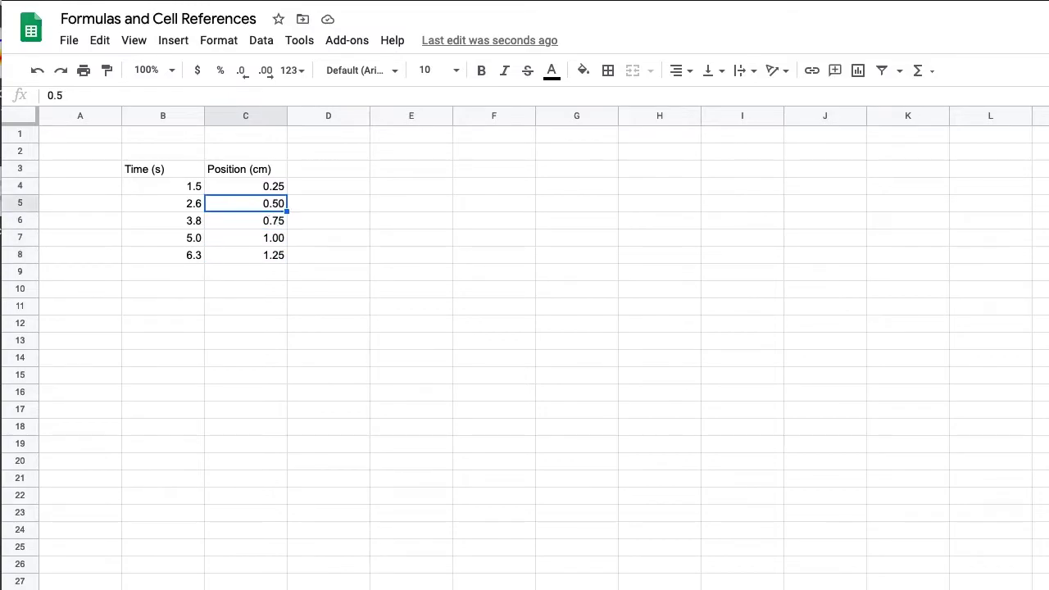
key(Right)
key(Right)
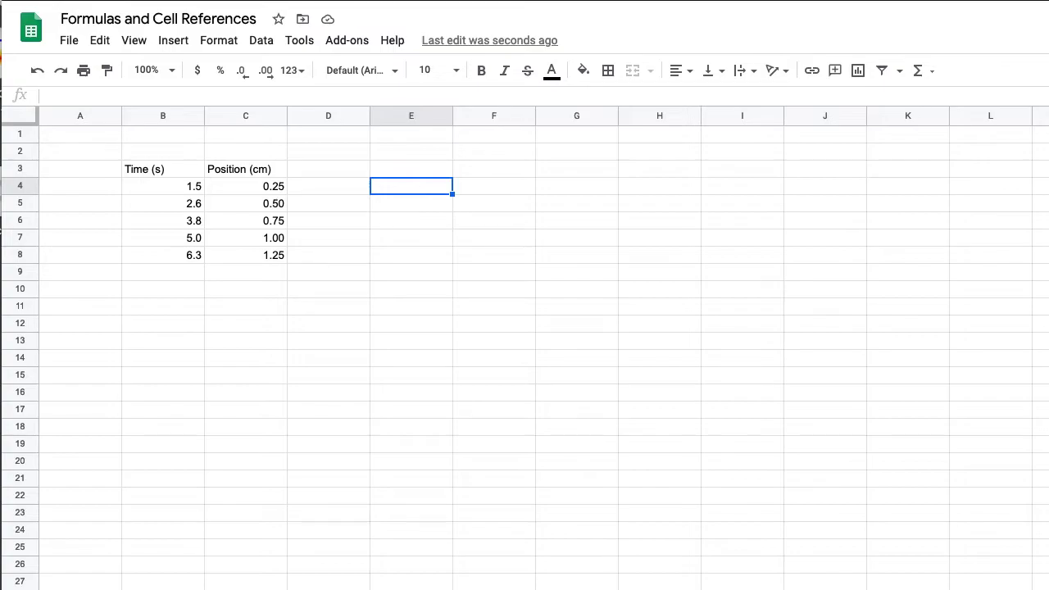
key(Left)
key(Left)
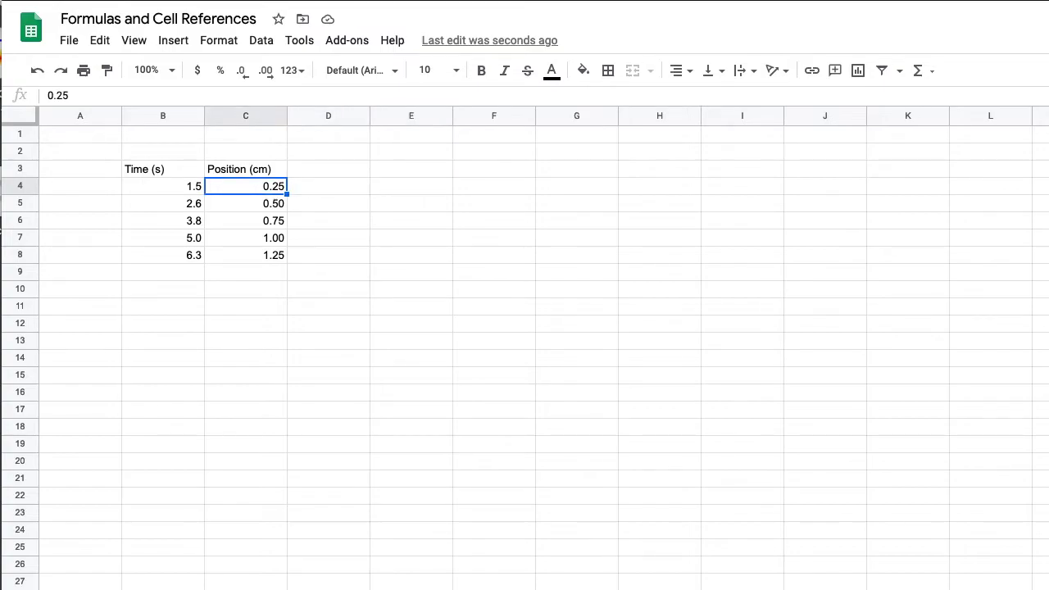
key(Left)
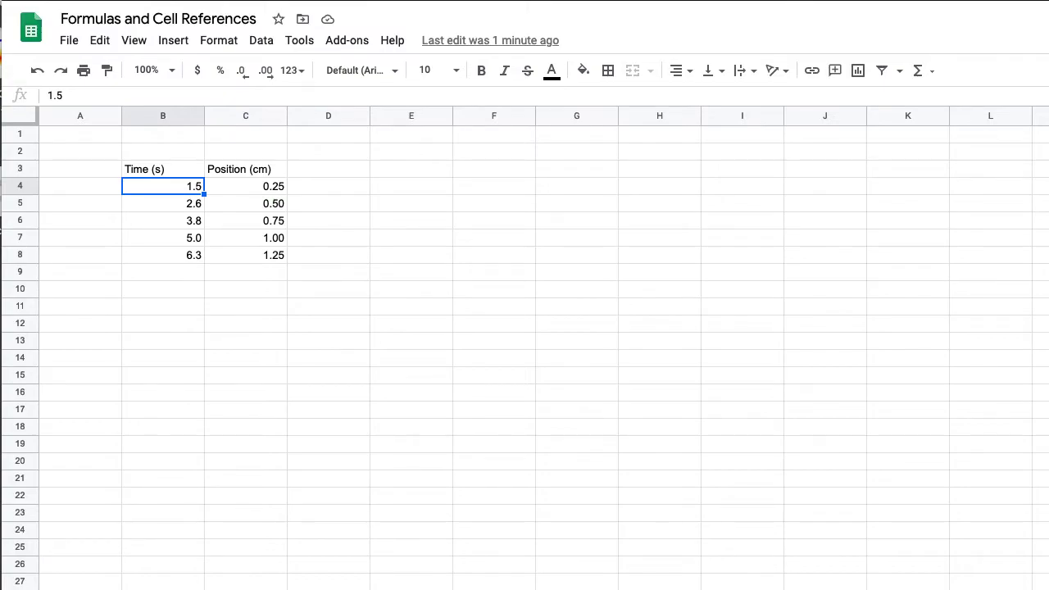
Enter the header "Velocity (cm/s)" in cell F3.
key(Right)
key(Right)
key(Right)
key(Right)
key(Left)
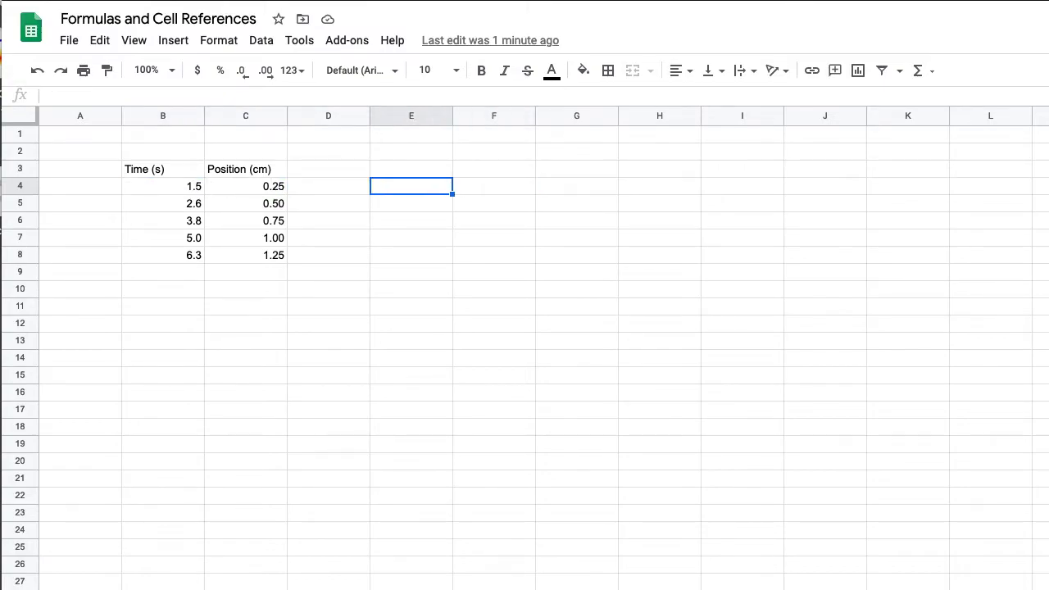
key(Right)
key(Up)
text(Velc)
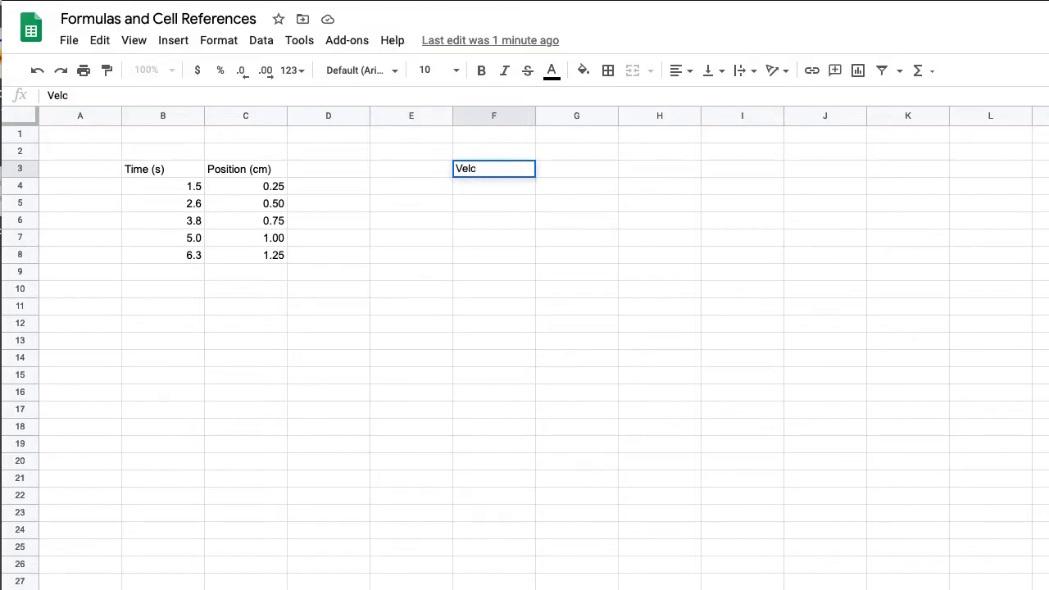
key(BackSpace)
text(ocity)
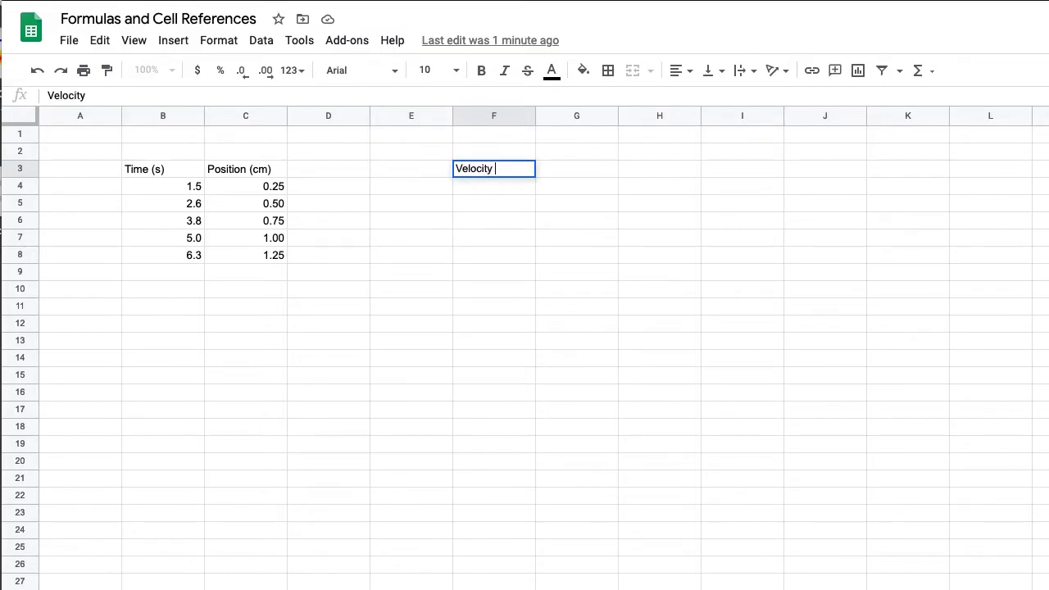
text( (cm.)
text(/s))
key(Return)
Check the position and time pairs in rows 4 and 5 against the Velocity column cells that will use them.
key(Left)
key(Left)
key(Left)
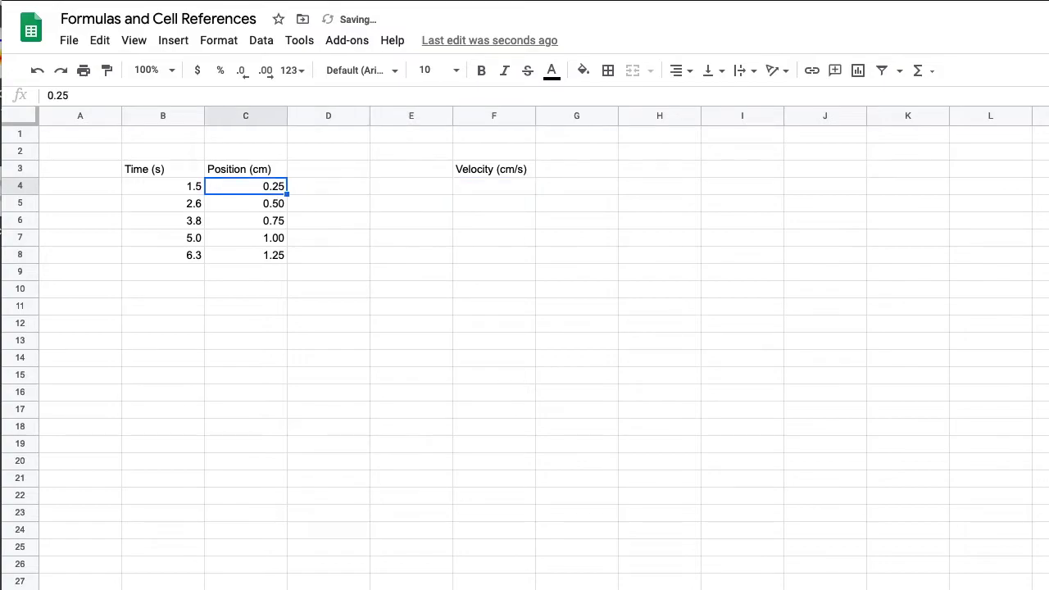
key(Left)
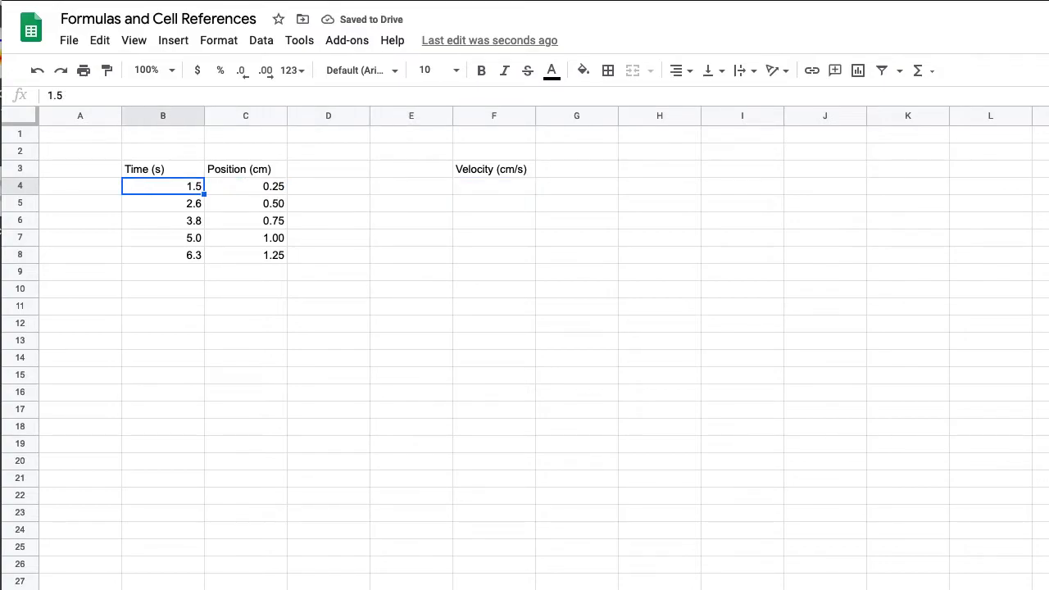
key(Right)
key(Right)
key(Right)
key(Right)
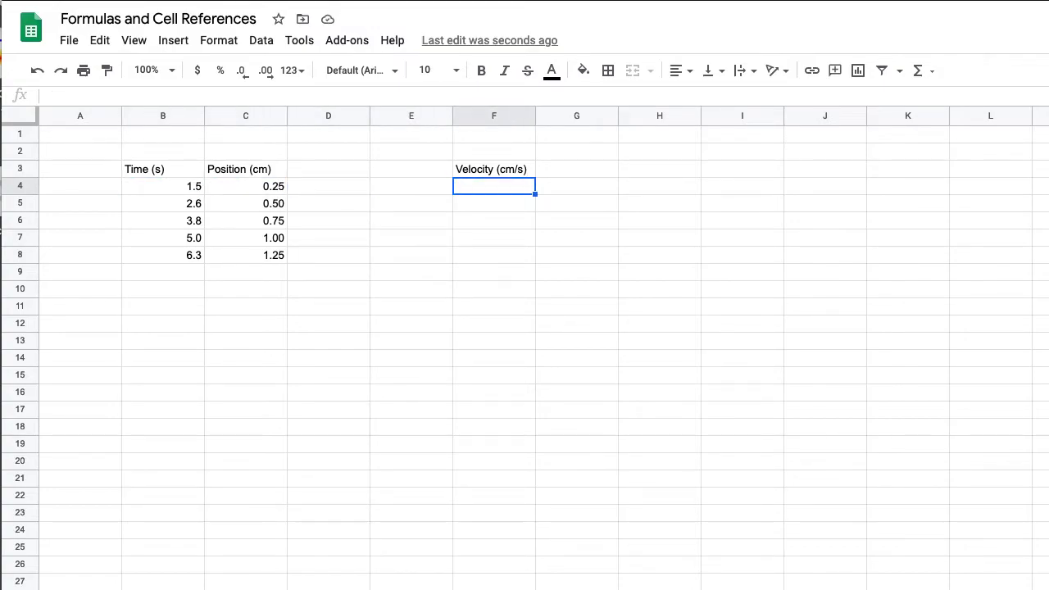
key(Down)
key(Left)
key(Left)
key(Left)
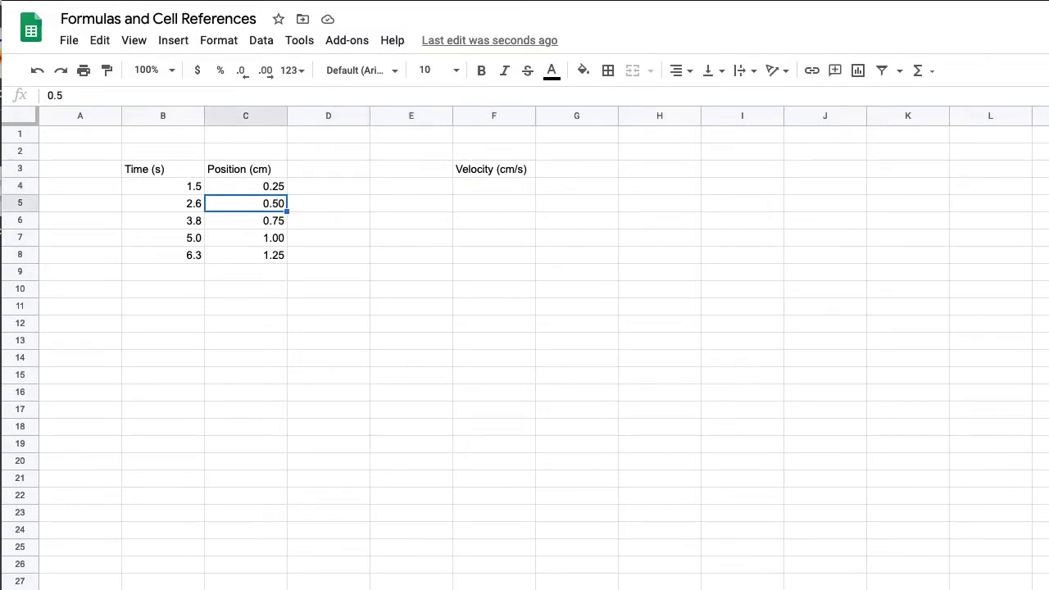
key(Left)
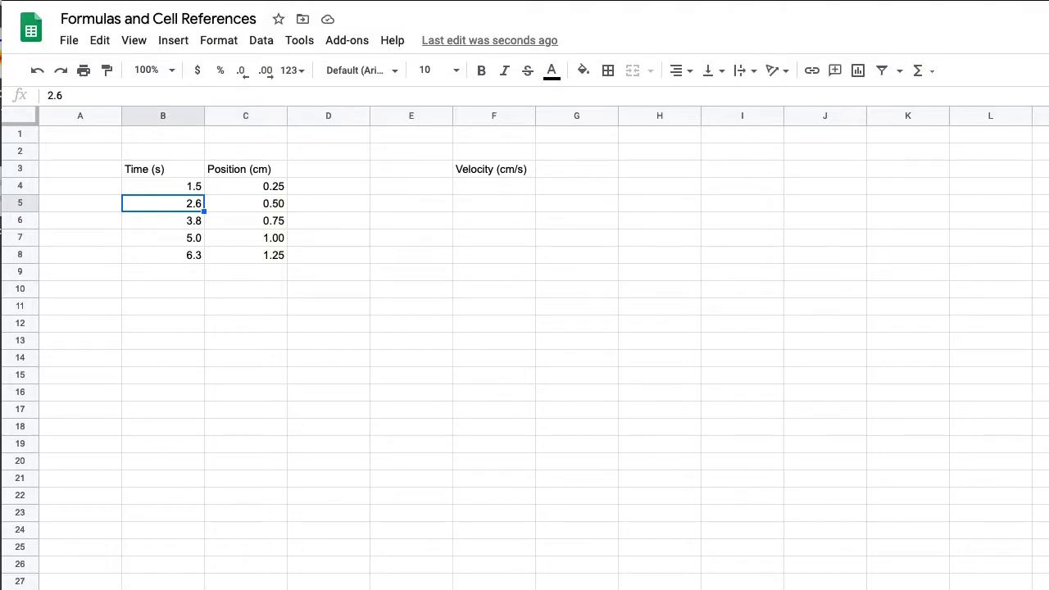
key(Right)
key(Right)
key(Right)
key(Right)
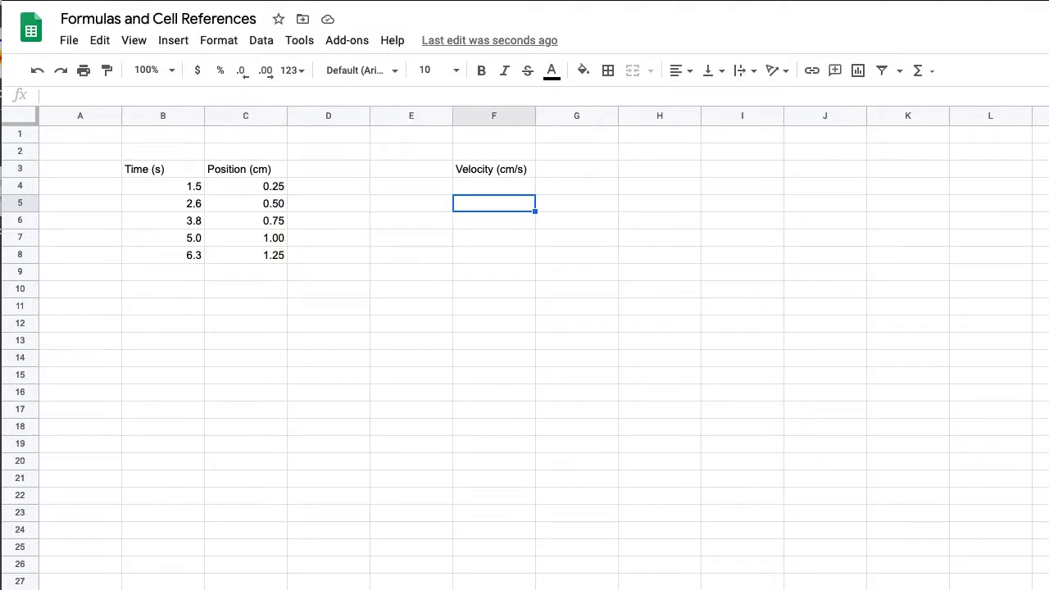
Calculate the first velocity in F4 by dividing position by time with the formula =C4/B4.
key(Up)
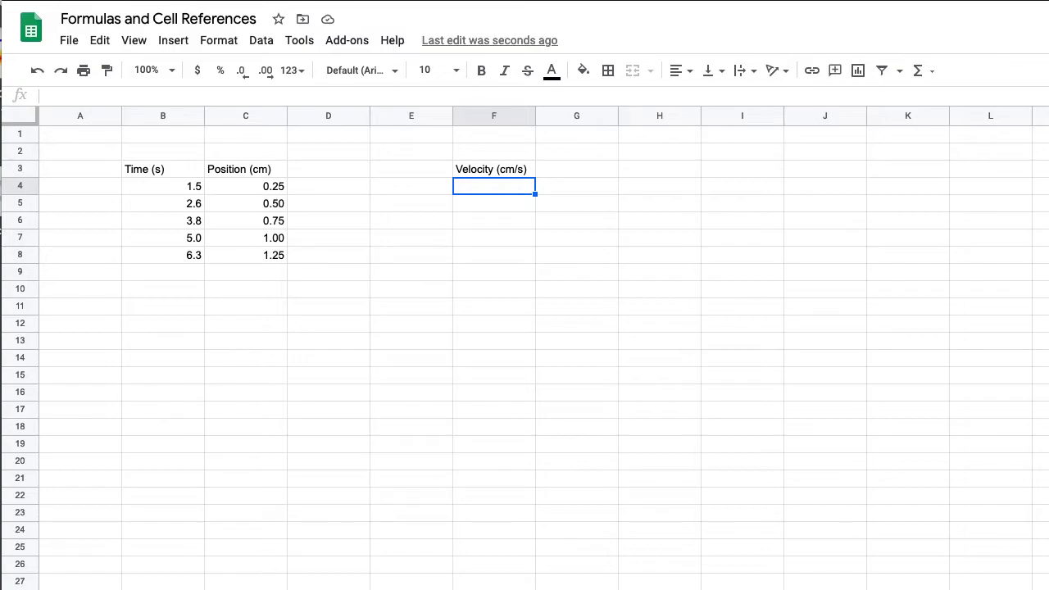
text(=)
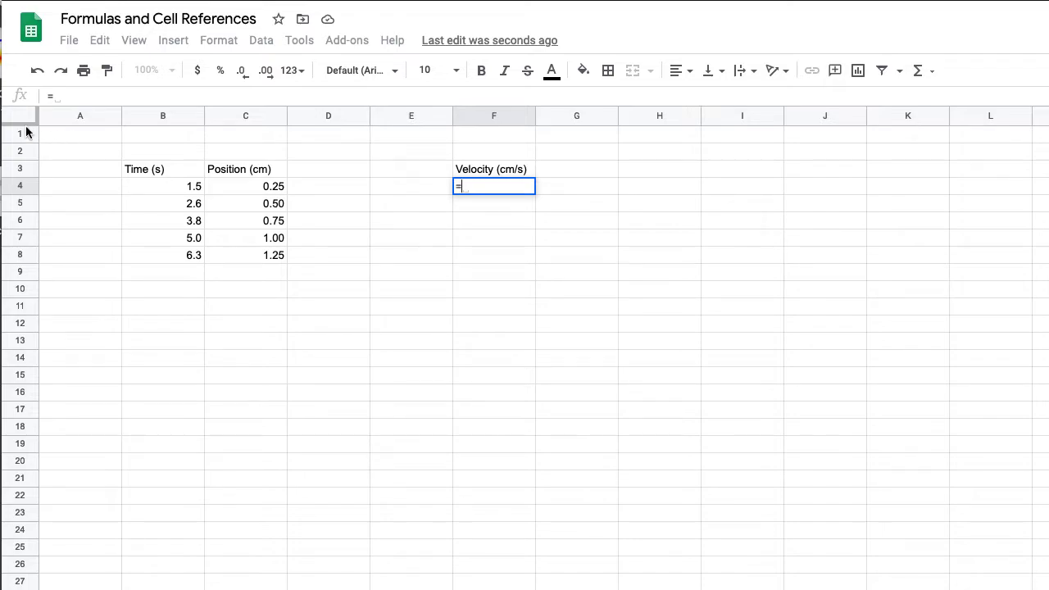
click(268, 191)
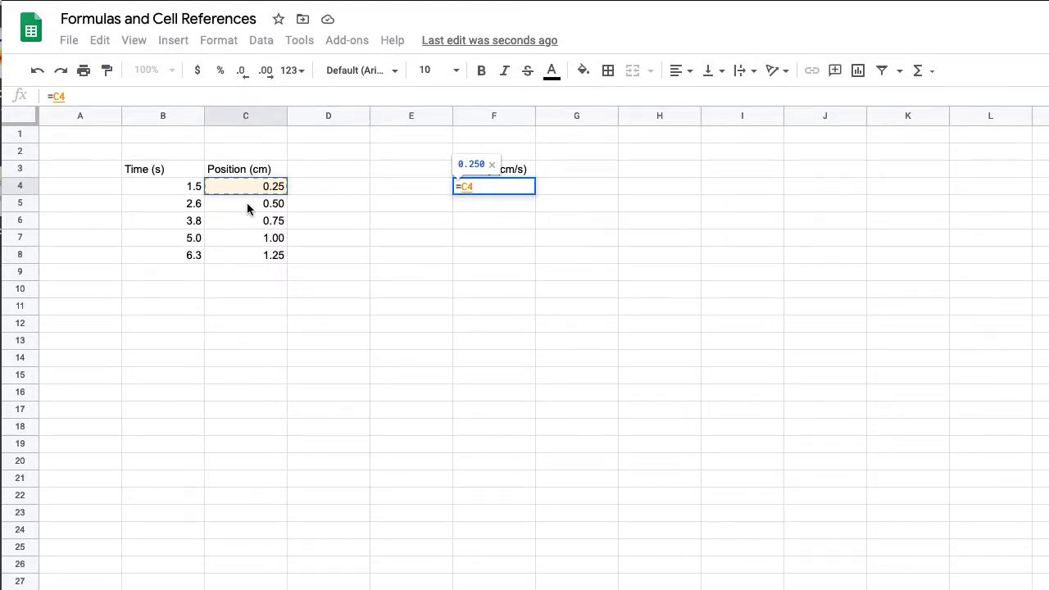
text(/)
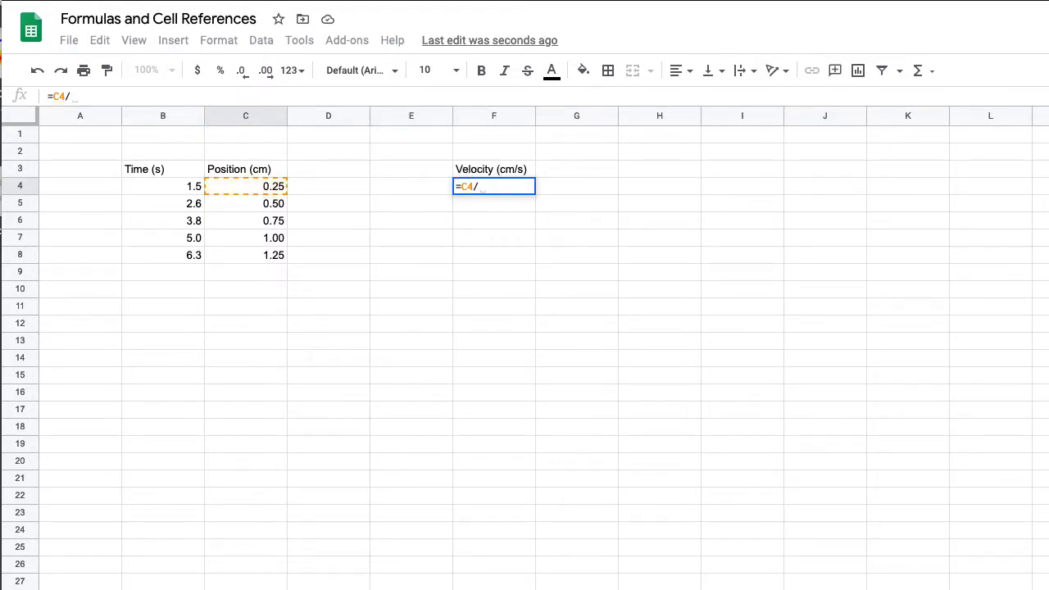
click(188, 191)
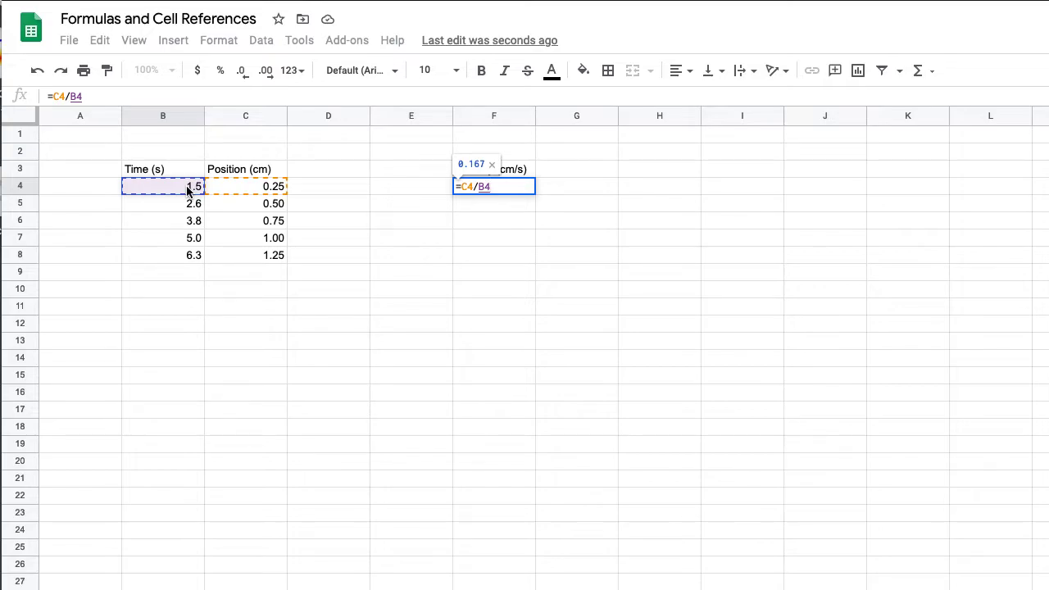
key(Return)
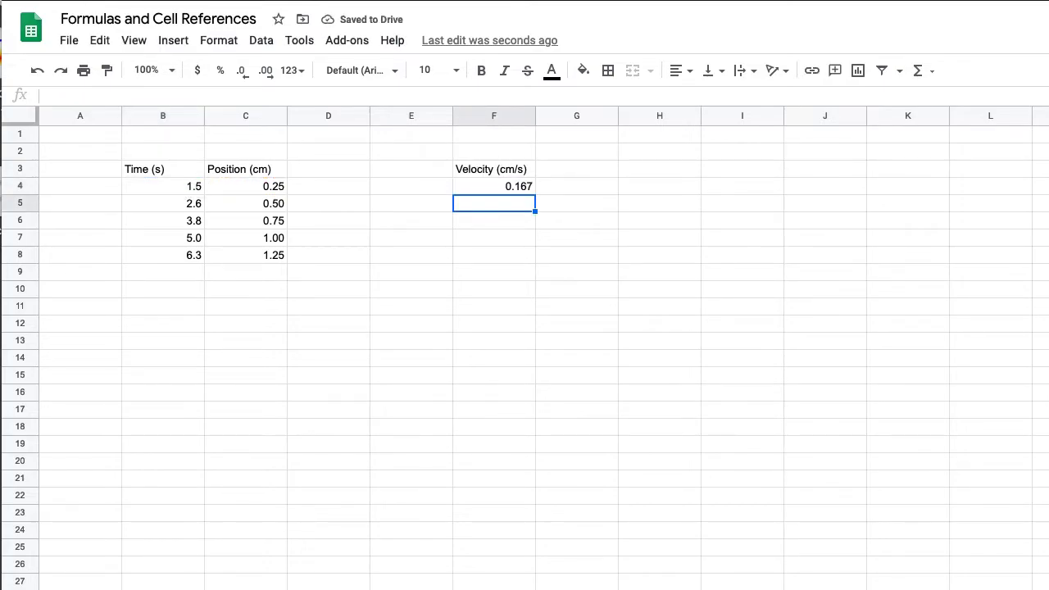
Enter the formula =C5/B5 in F5 for the second velocity.
text(=)
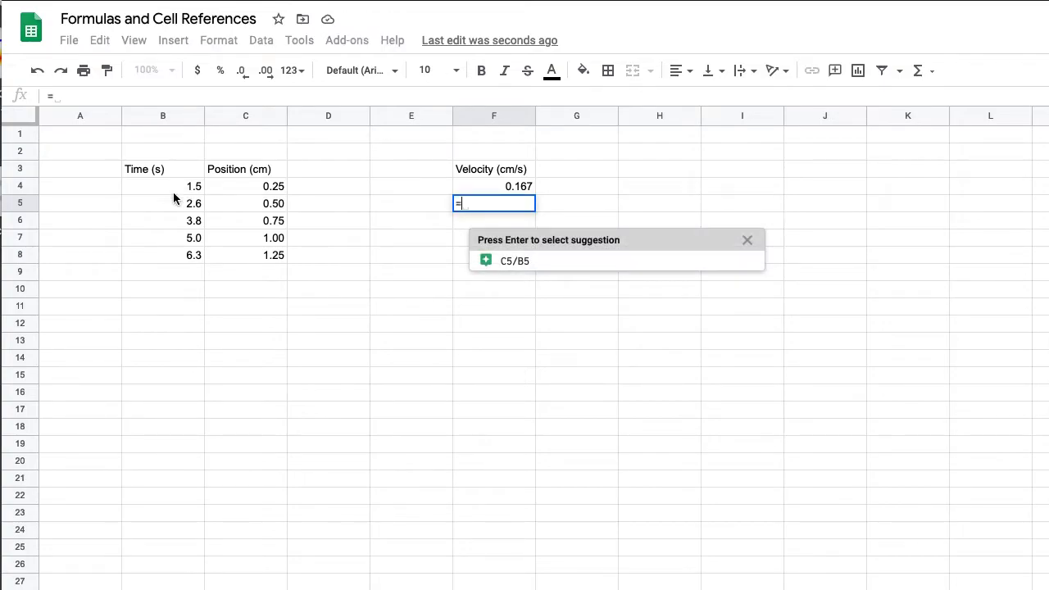
click(260, 203)
text(/)
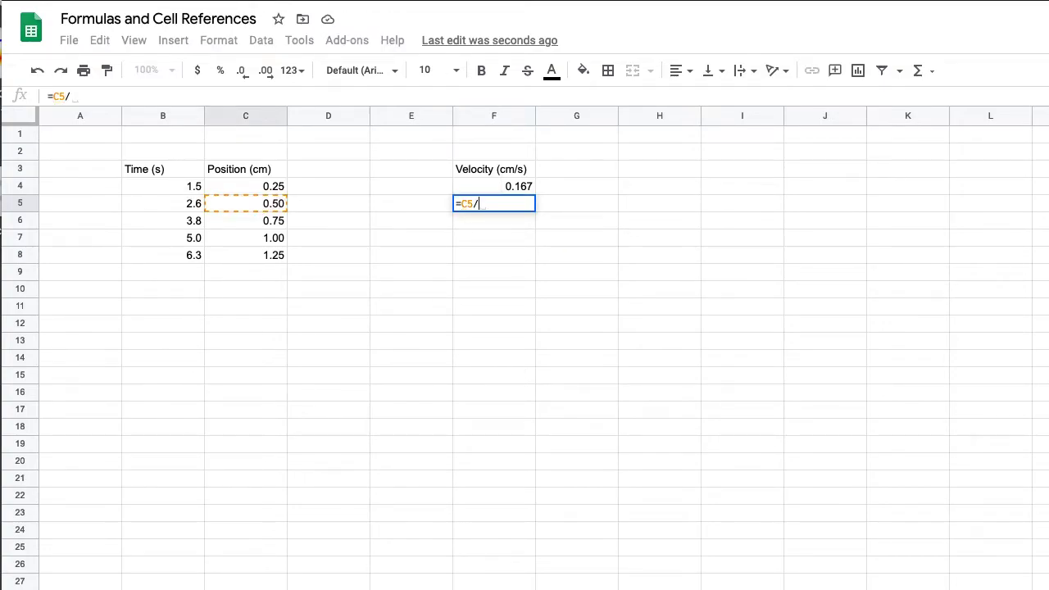
click(189, 204)
key(Return)
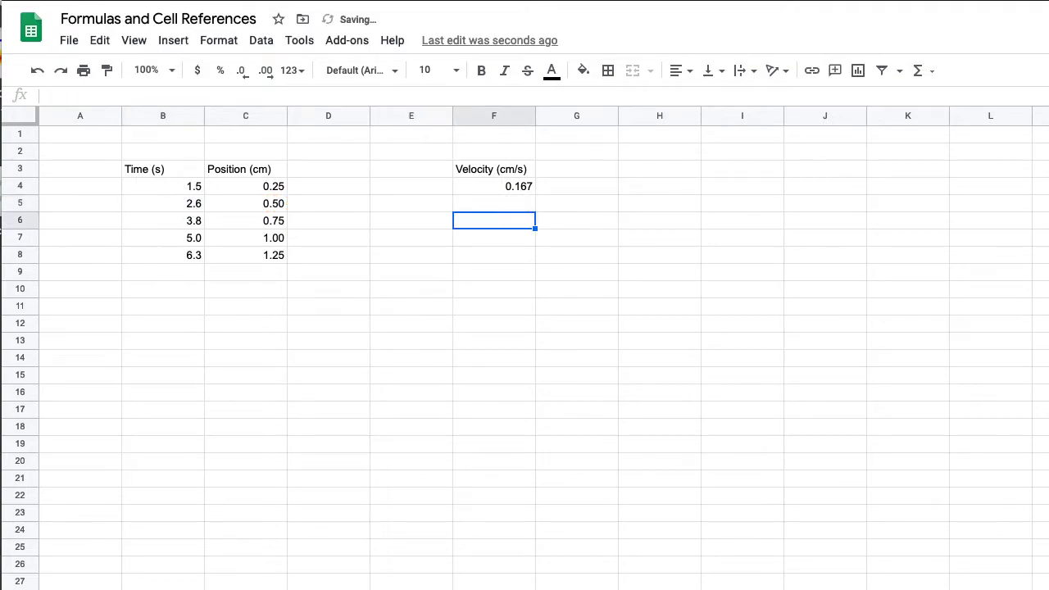
Clear the formula from cell F5.
key(Up)
key(Up)
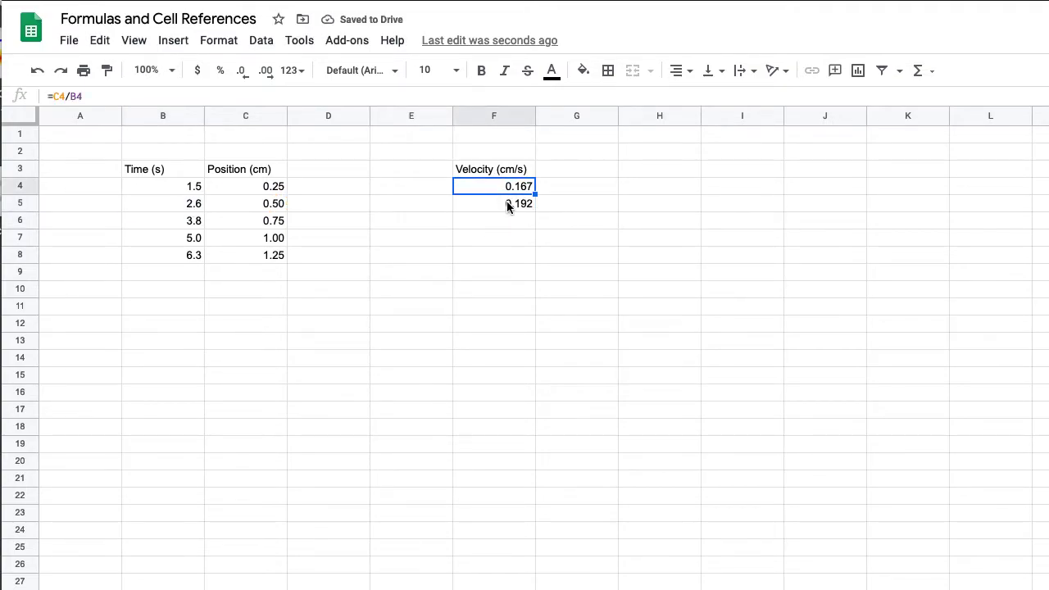
click(506, 202)
key(Delete)
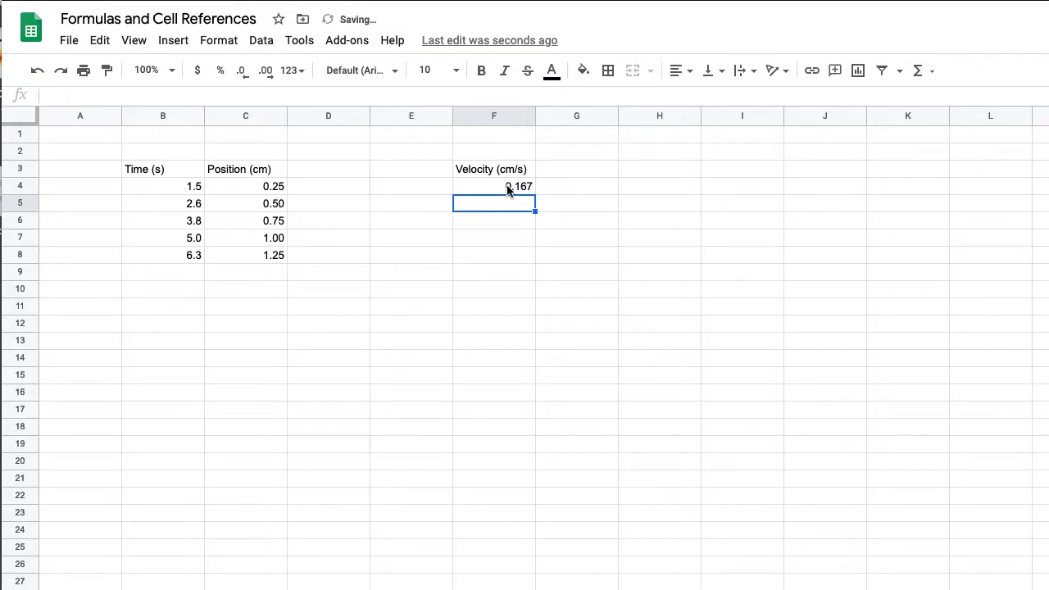
Fill the velocity formula from F4 down through F8 and open the formula in F8 to check its cell references.
click(508, 190)
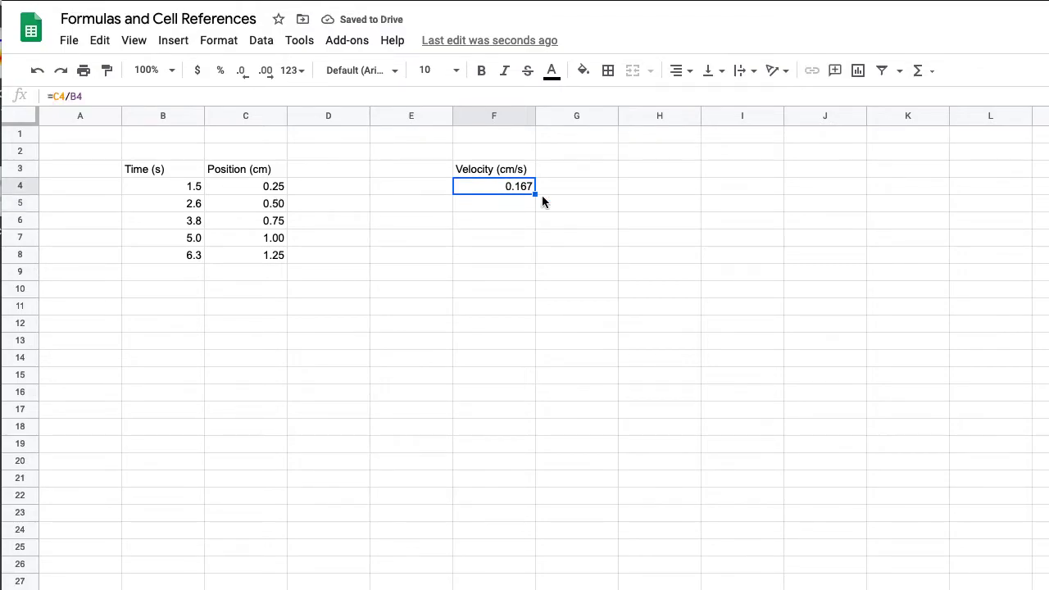
drag(536, 193, 529, 257)
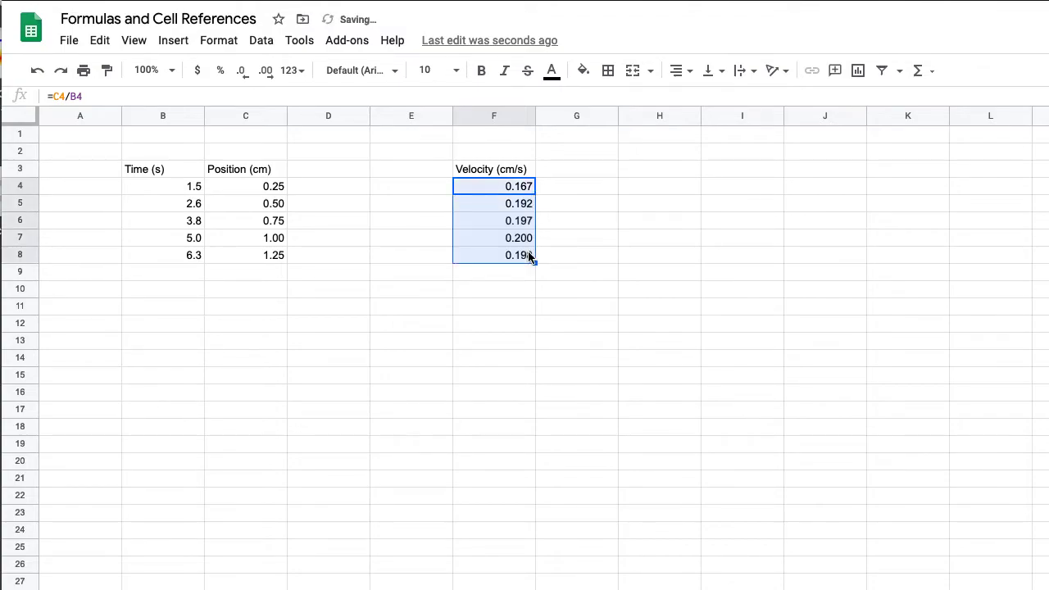
click(524, 257)
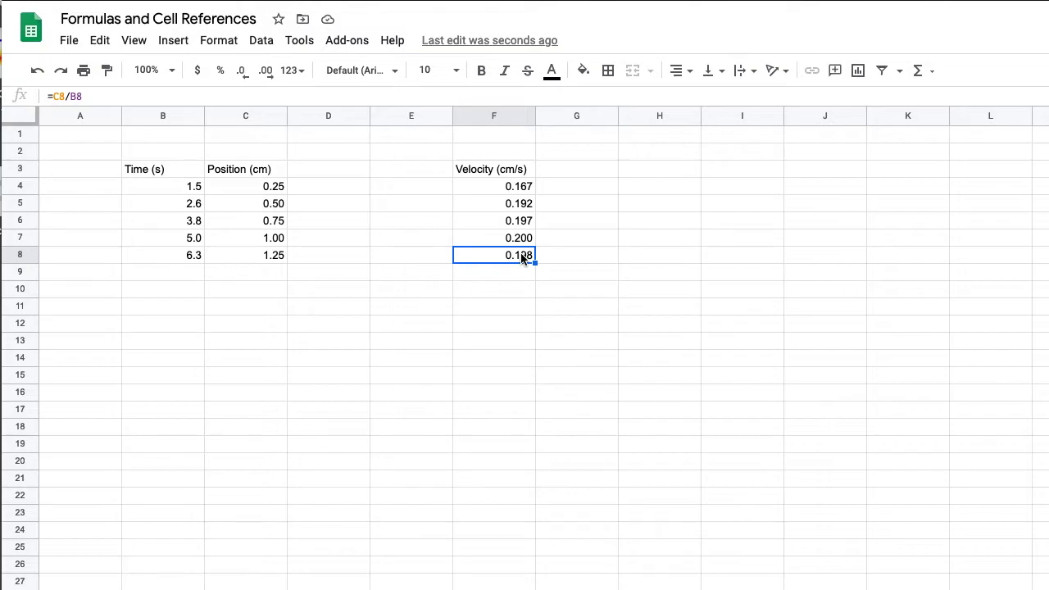
double_click(520, 257)
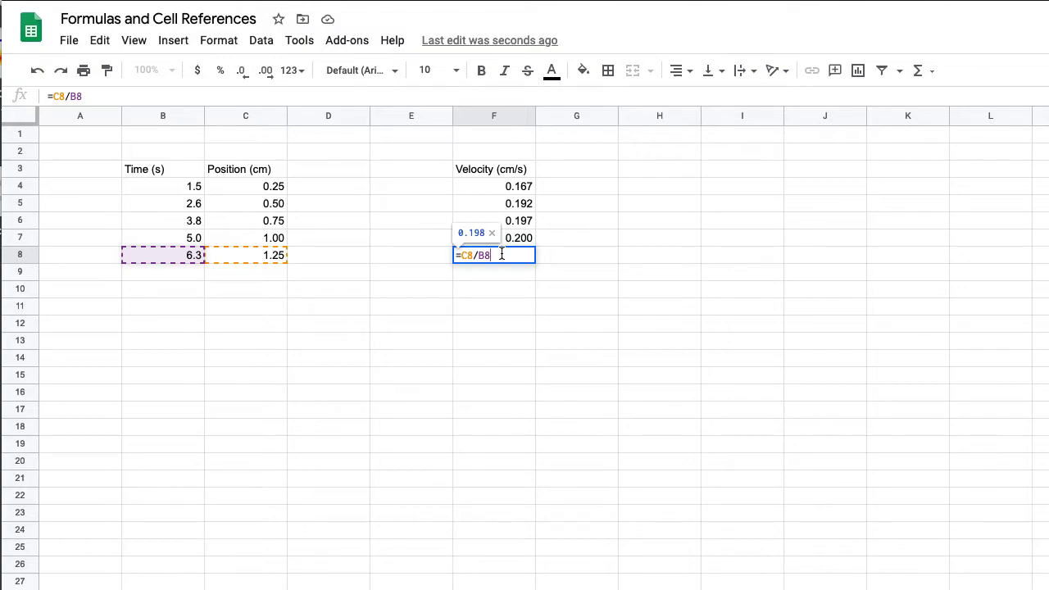
Try more and fewer decimal places on the velocities in F4:F8, finishing at three decimal places.
key(Return)
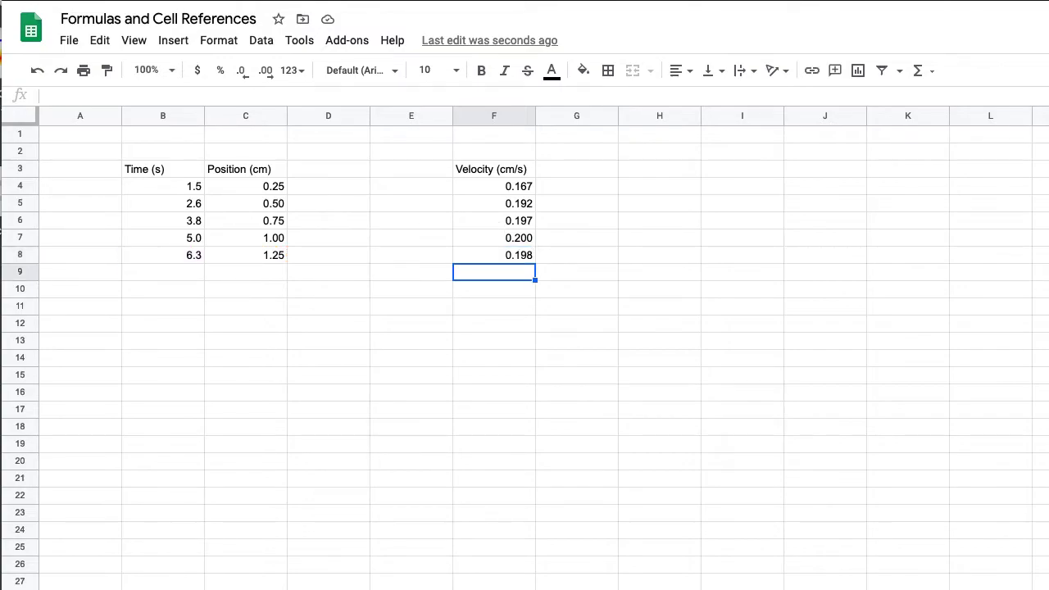
drag(509, 191, 502, 257)
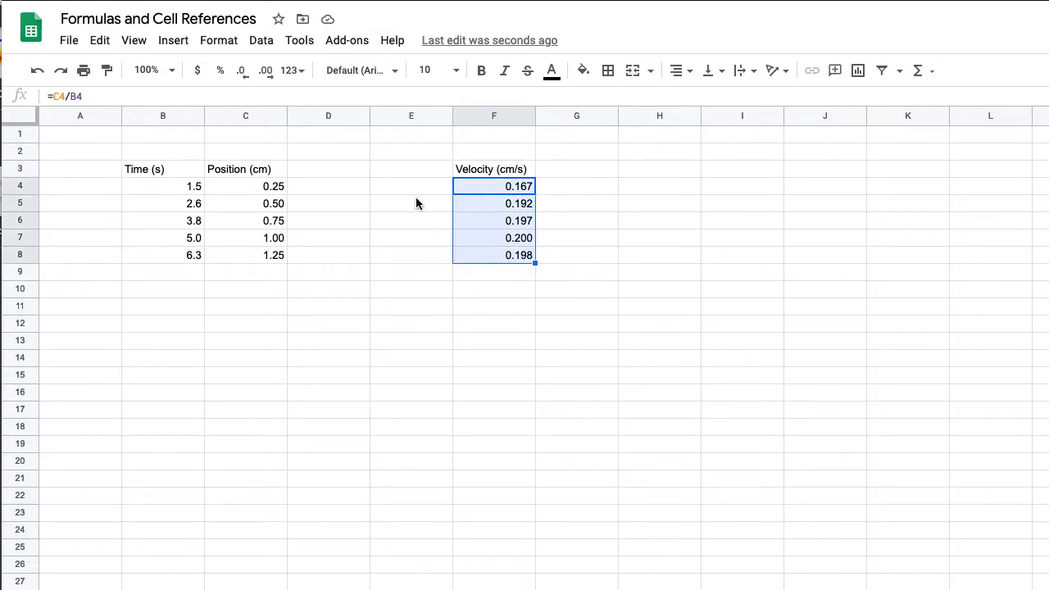
click(265, 72)
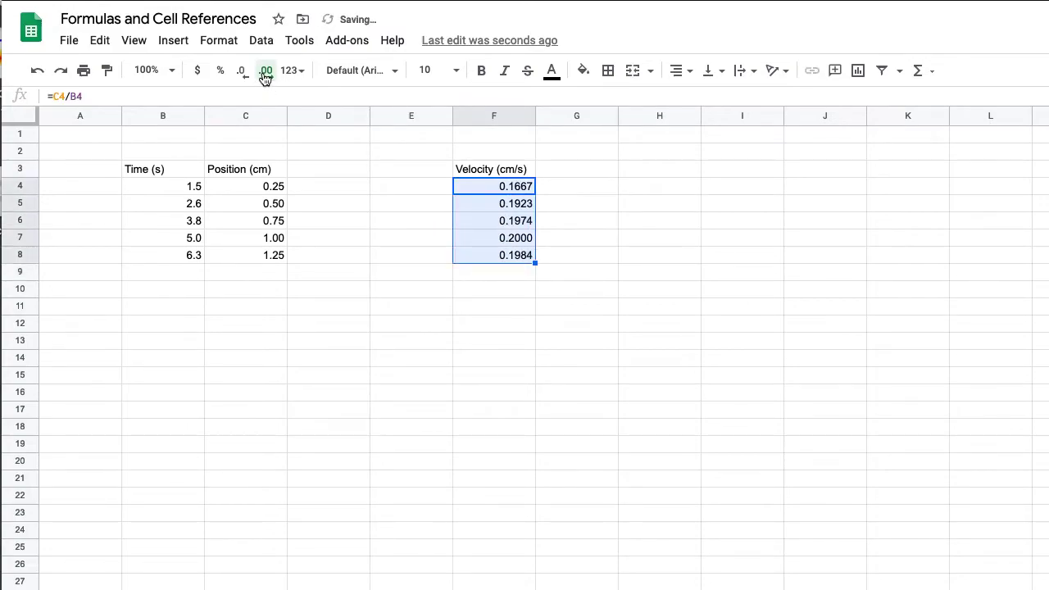
click(266, 72)
click(244, 72)
click(245, 74)
click(246, 74)
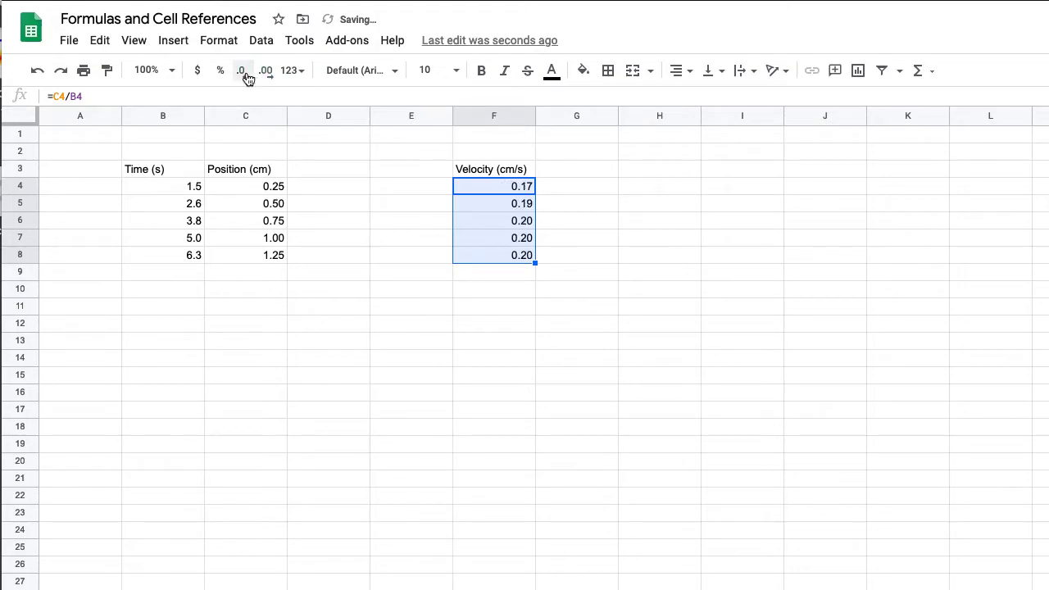
click(271, 73)
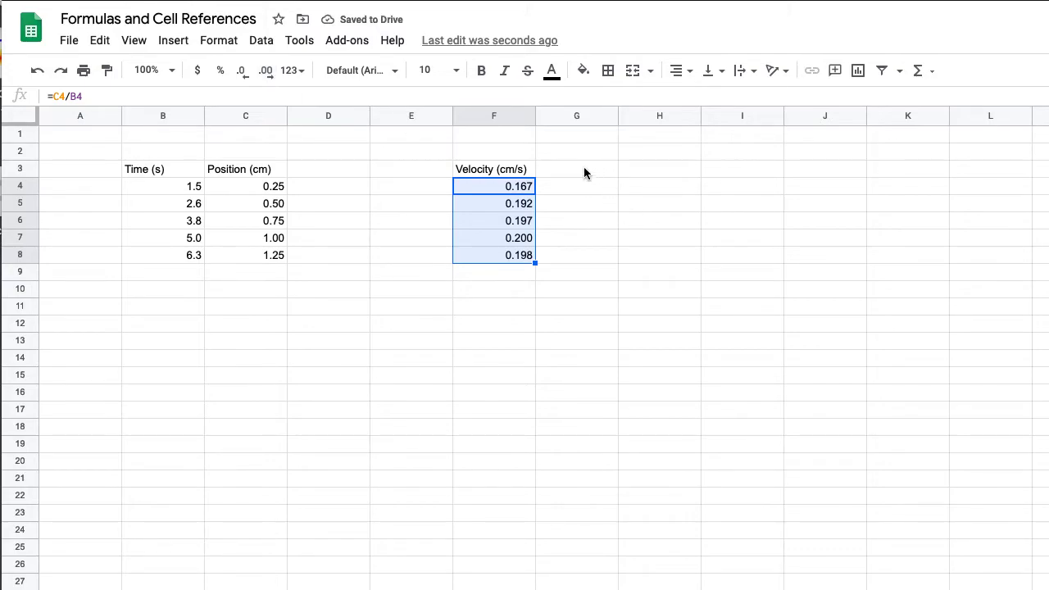
Enter the header "Time (s)" in E3, beside the Velocity header.
click(415, 171)
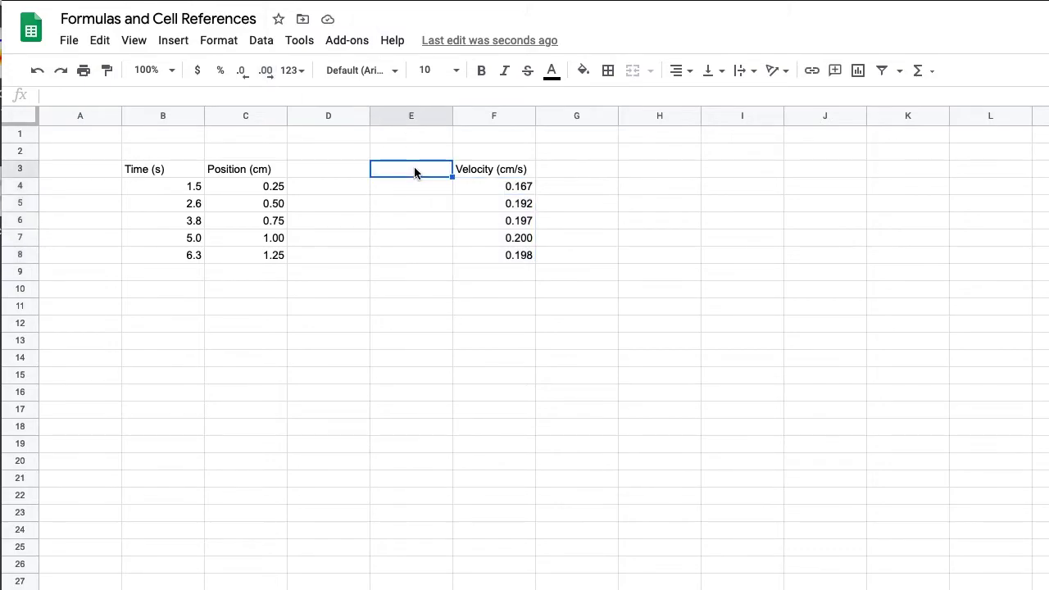
text(Time (s))
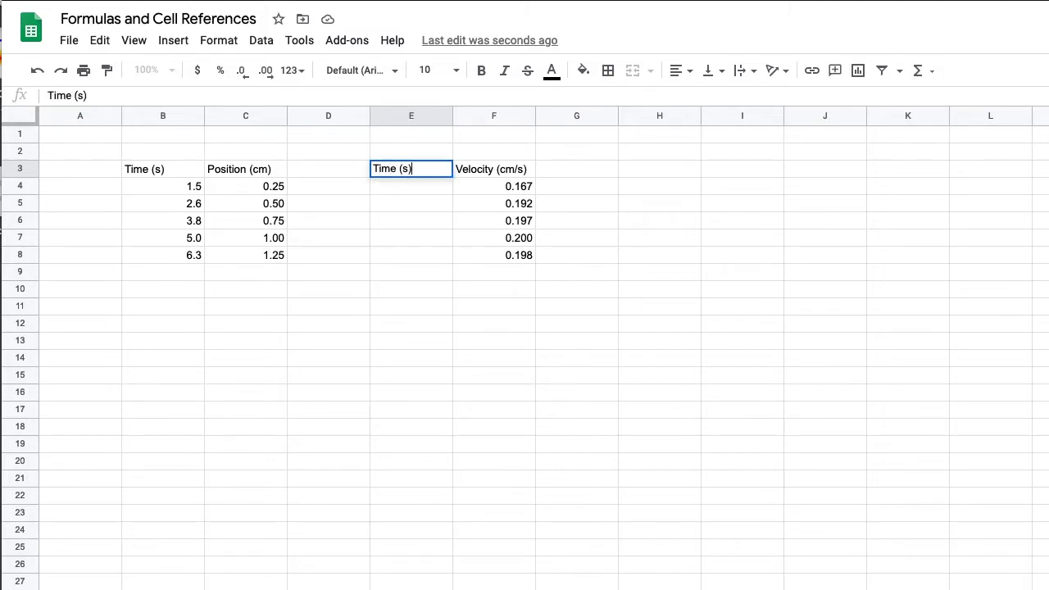
key(Return)
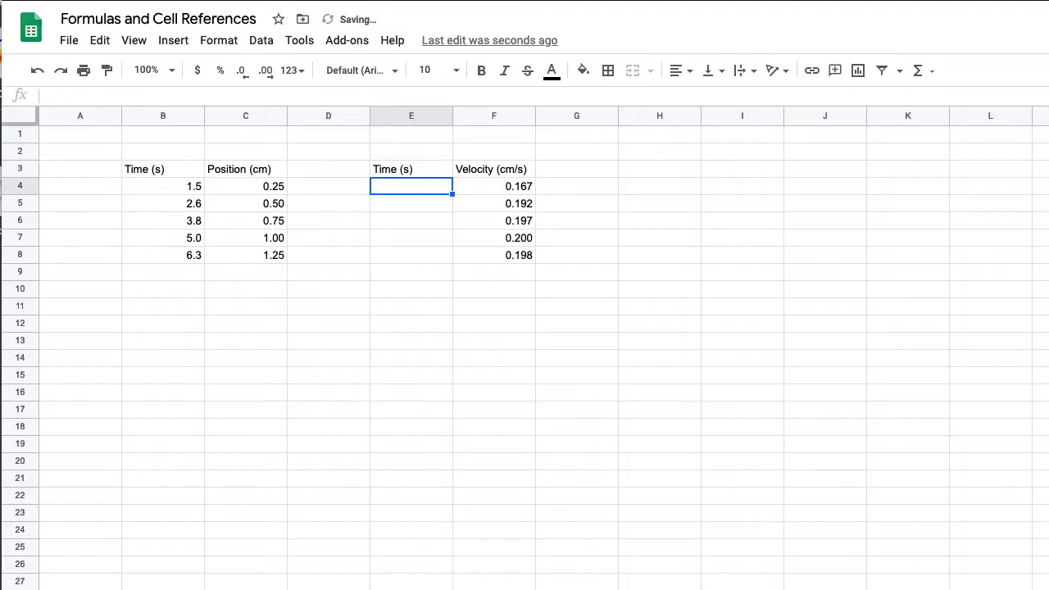
Enter 0 in E4 as the starting value of the new Time column.
key(Left)
key(Left)
key(Left)
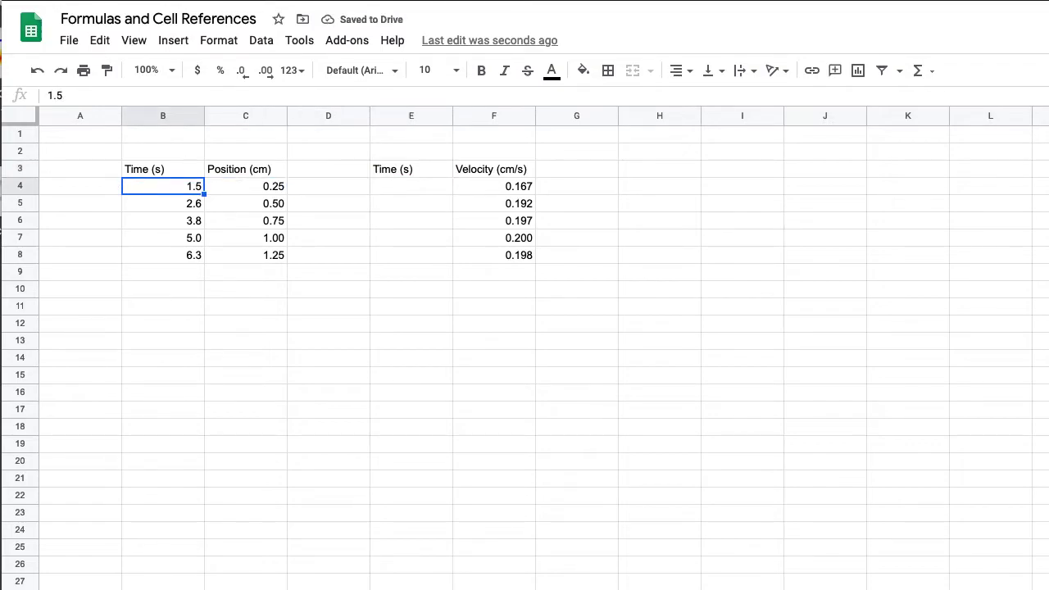
key(Right)
key(Right)
key(Right)
text(0)
key(Return)
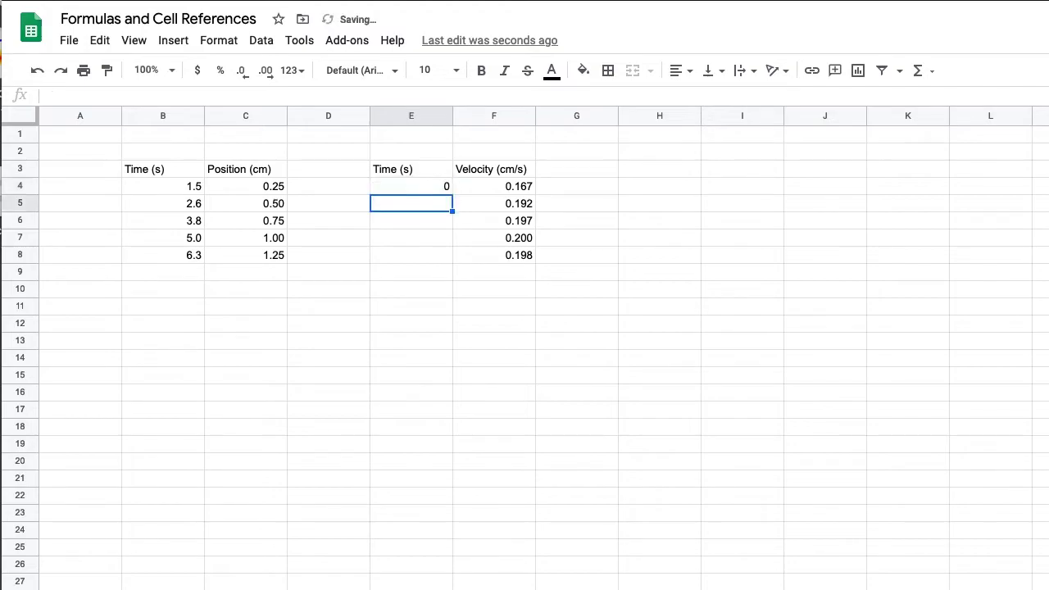
Examine the recorded times in column B against the new Time column, comparing each time with the first one in B4.
key(Left)
key(Left)
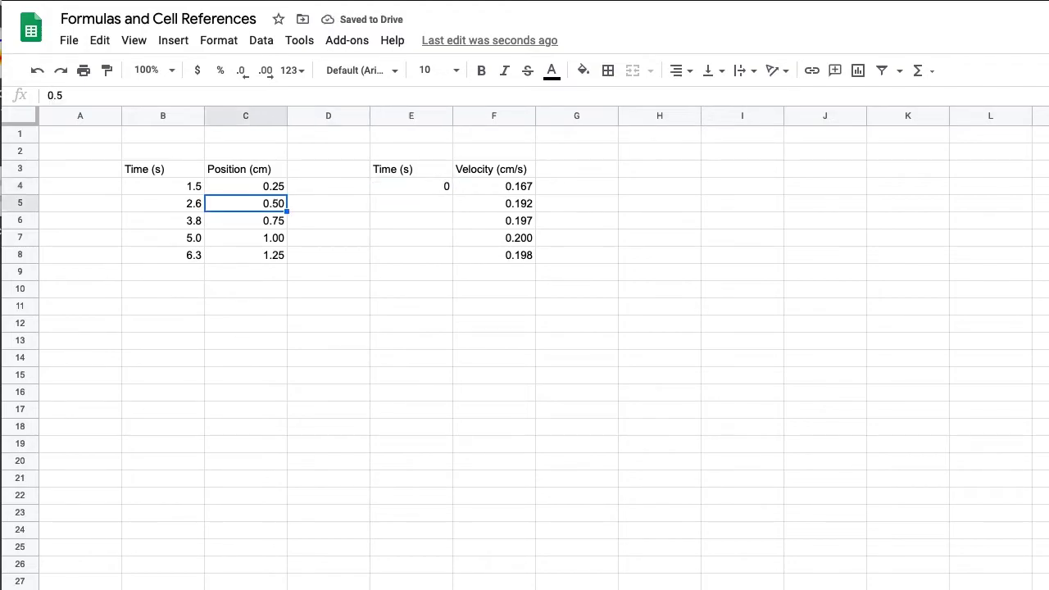
key(Left)
key(Up)
key(Down)
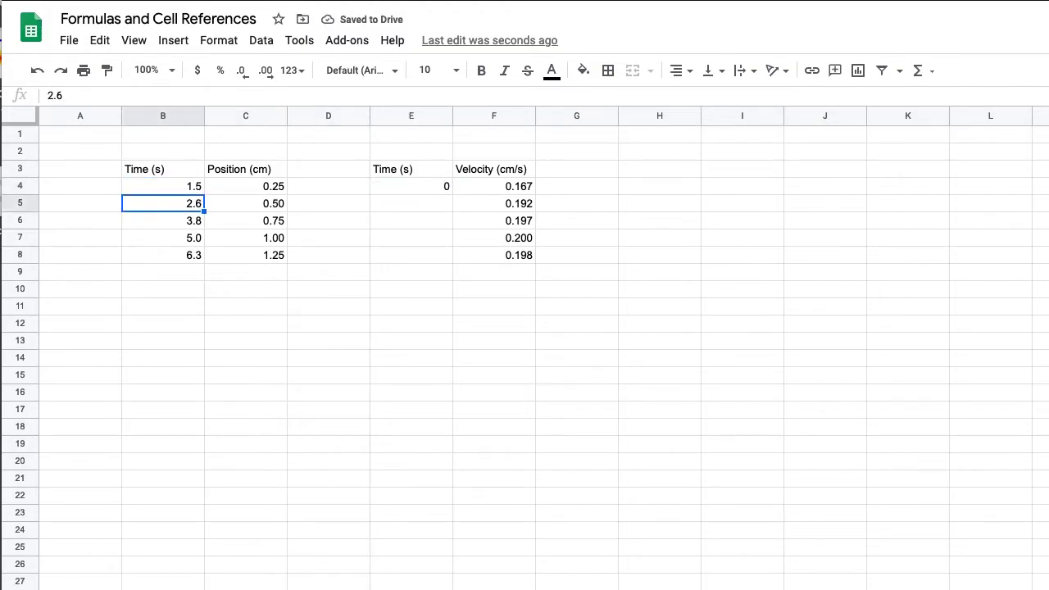
key(Up)
key(Down)
key(Down)
key(Down)
key(Down)
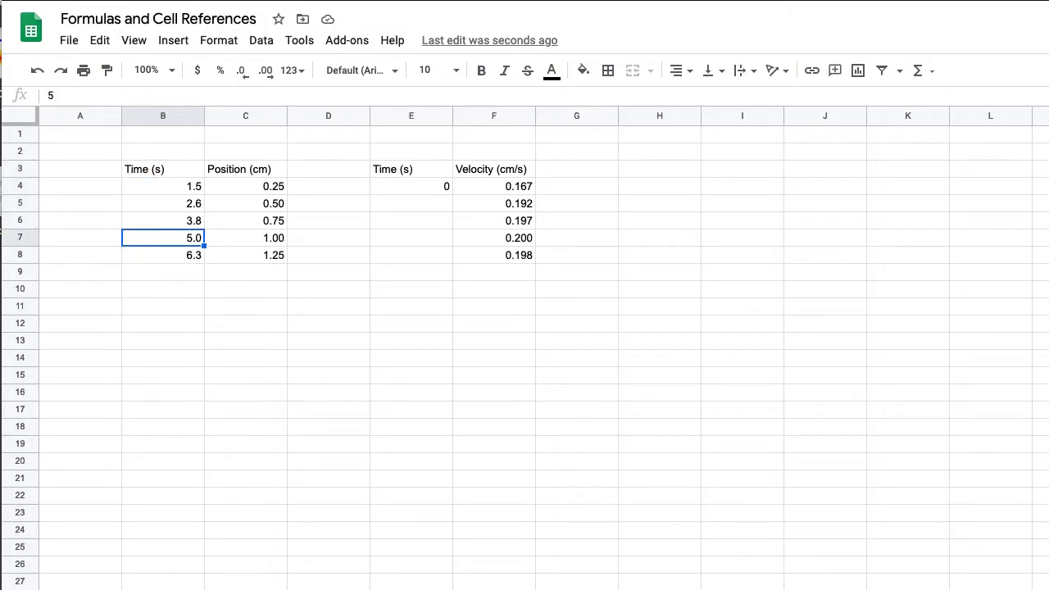
key(Up)
key(Up)
key(Up)
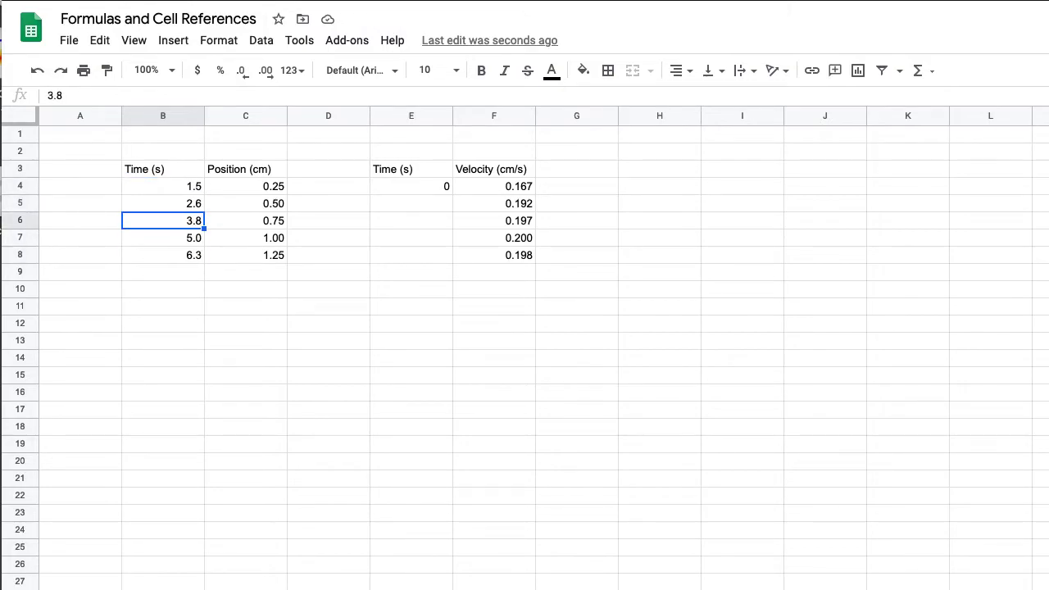
key(Right)
key(Right)
key(Right)
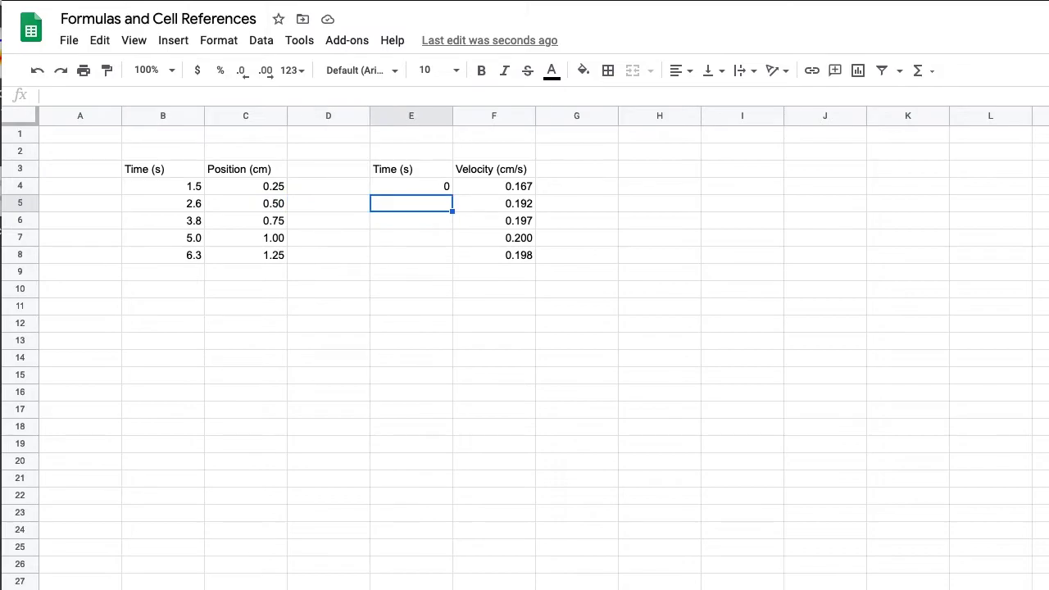
key(Left)
key(Left)
key(Left)
click(163, 186)
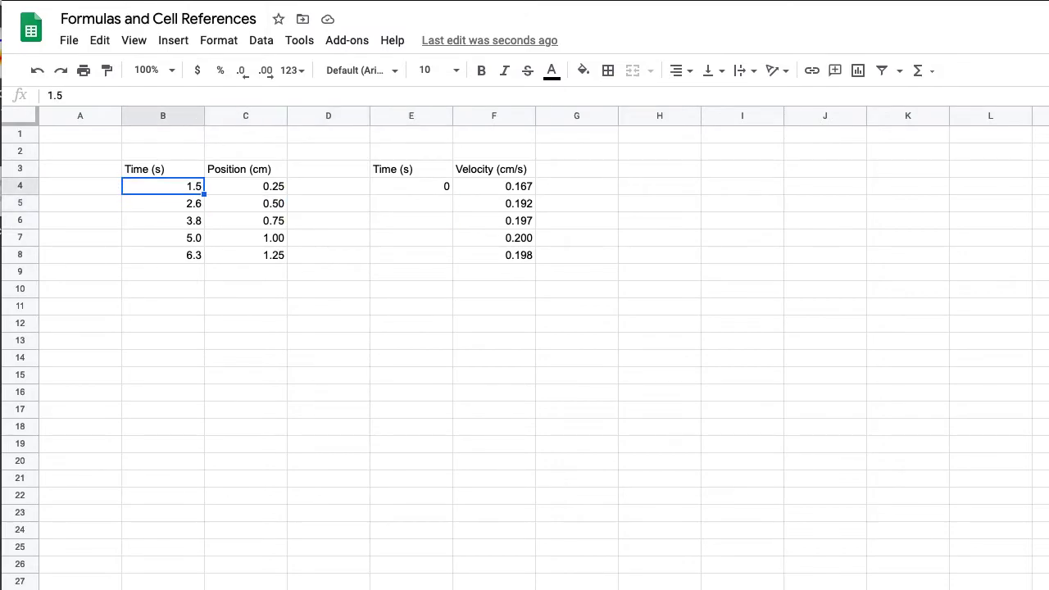
key(Right)
key(Down)
key(Right)
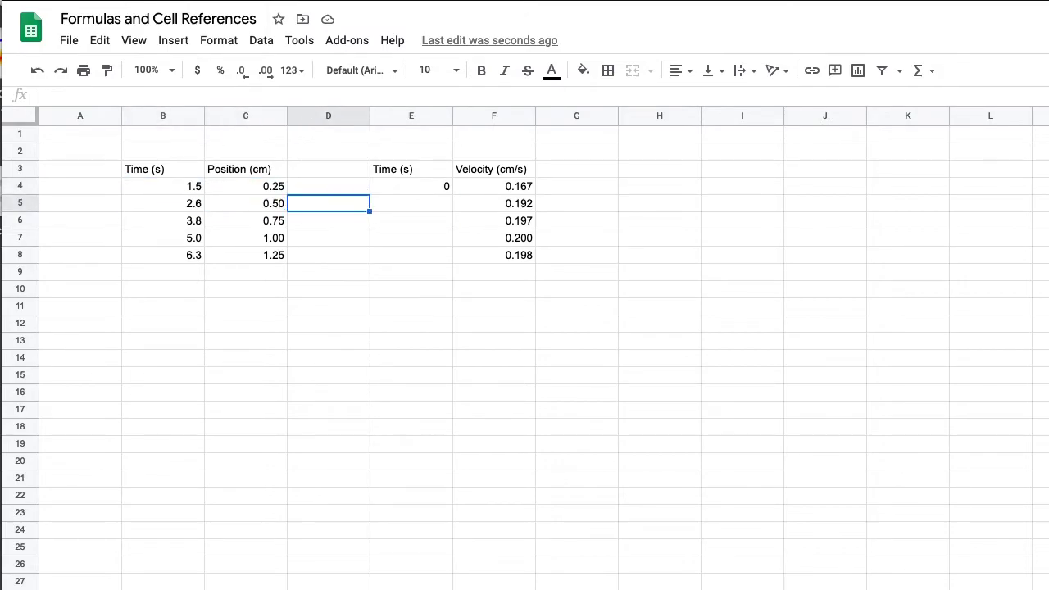
key(Right)
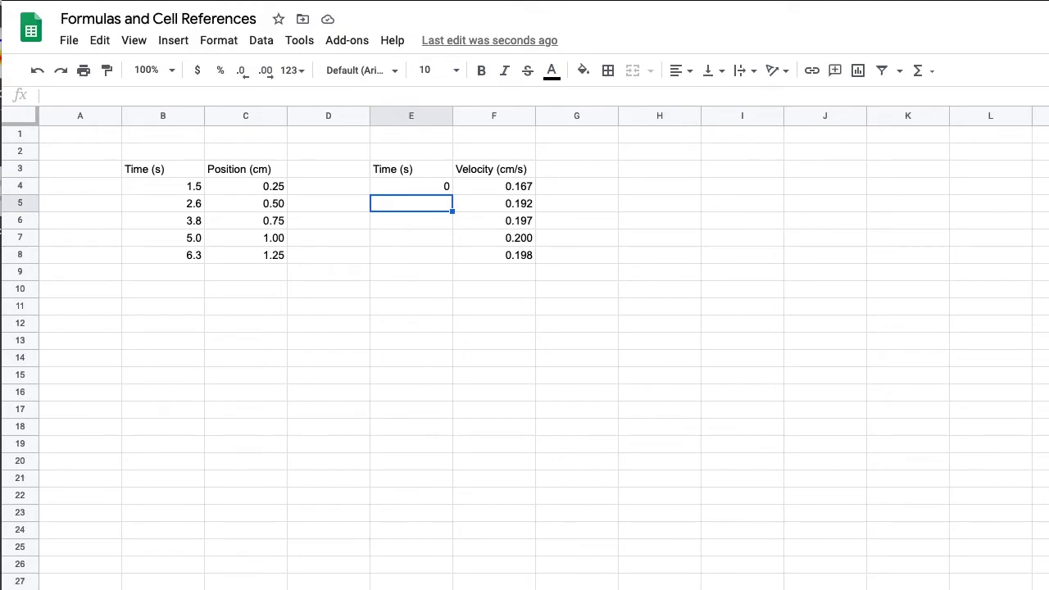
key(Down)
key(Left)
key(Left)
key(Left)
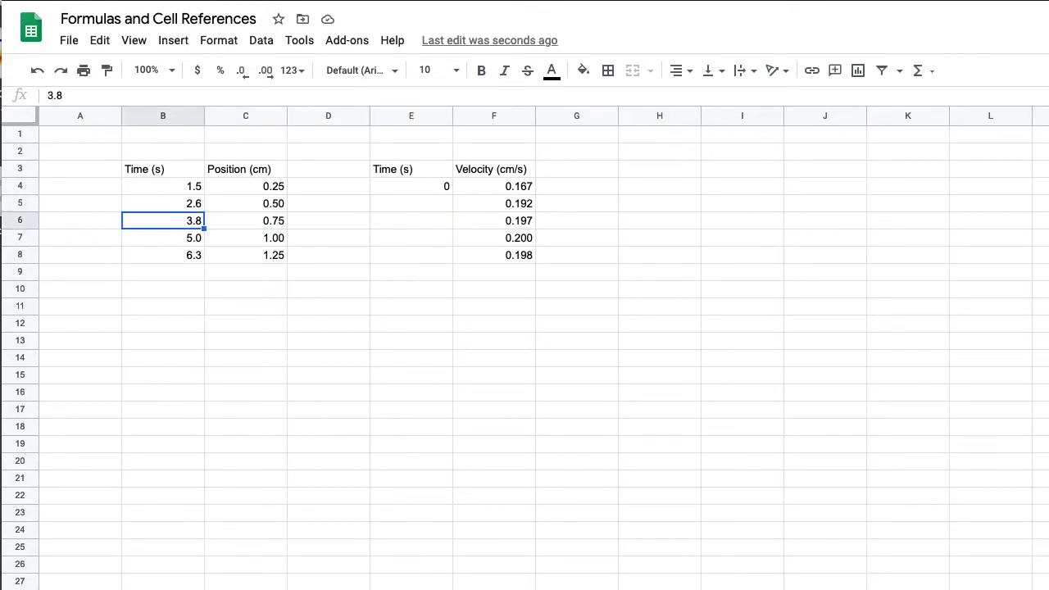
key(Up)
key(Up)
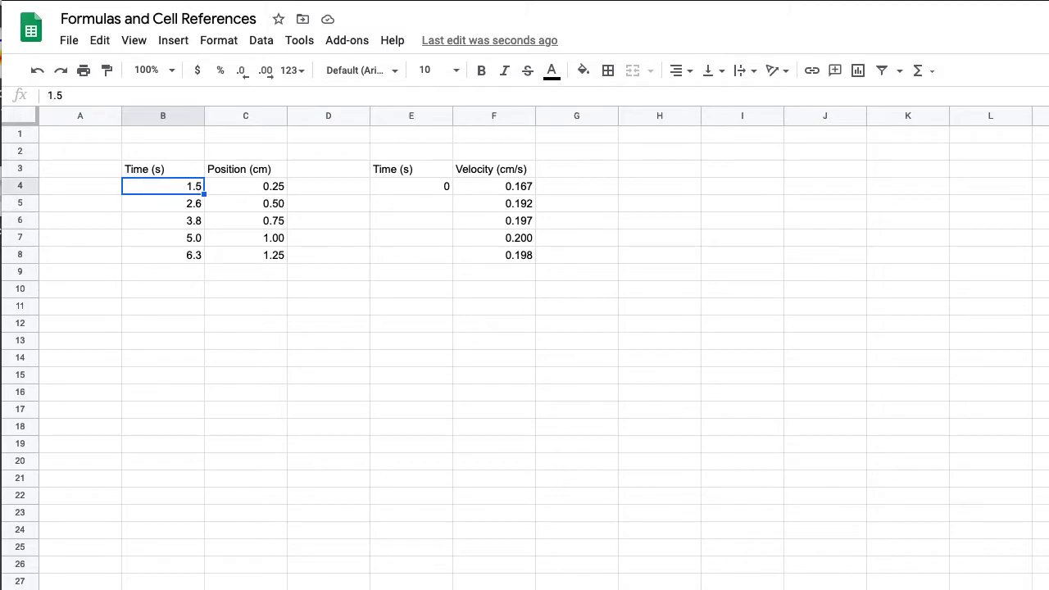
Calculate the elapsed time in E5 by subtracting the first time from the second with the formula =B5-B4.
key(Right)
key(Right)
key(Right)
key(Down)
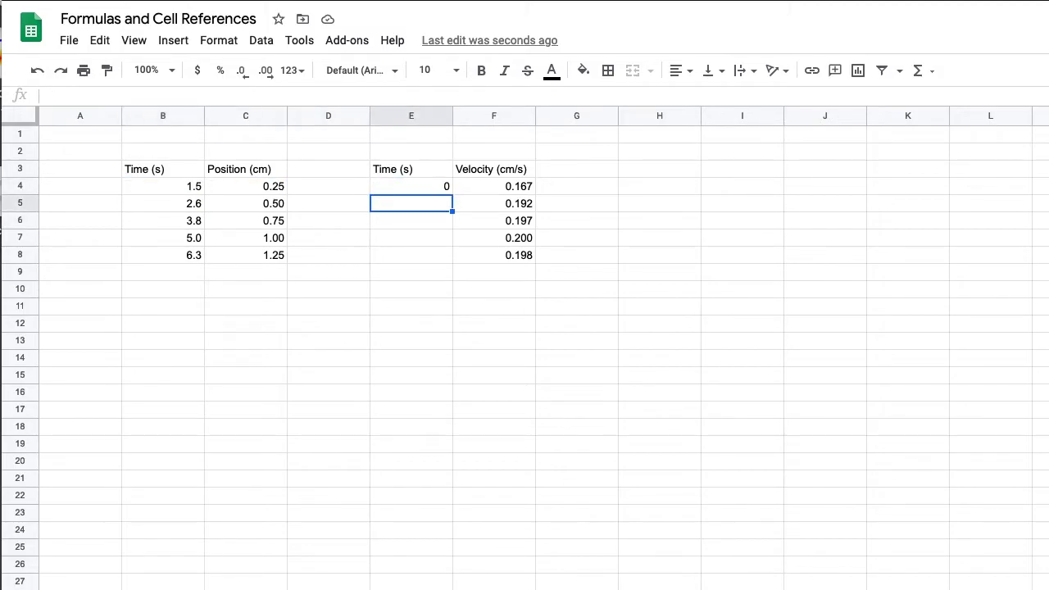
text(=)
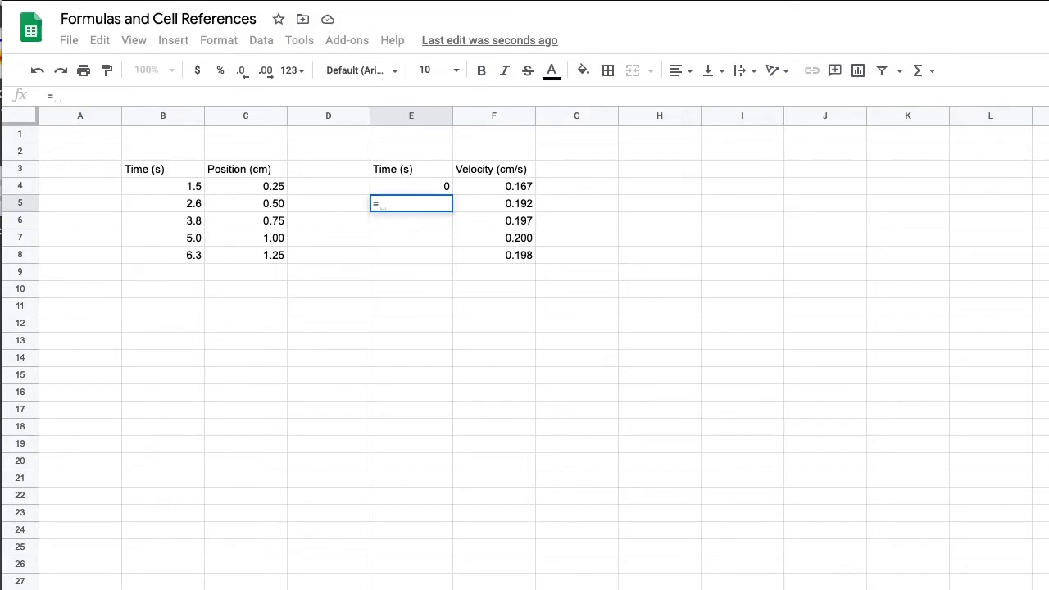
click(185, 208)
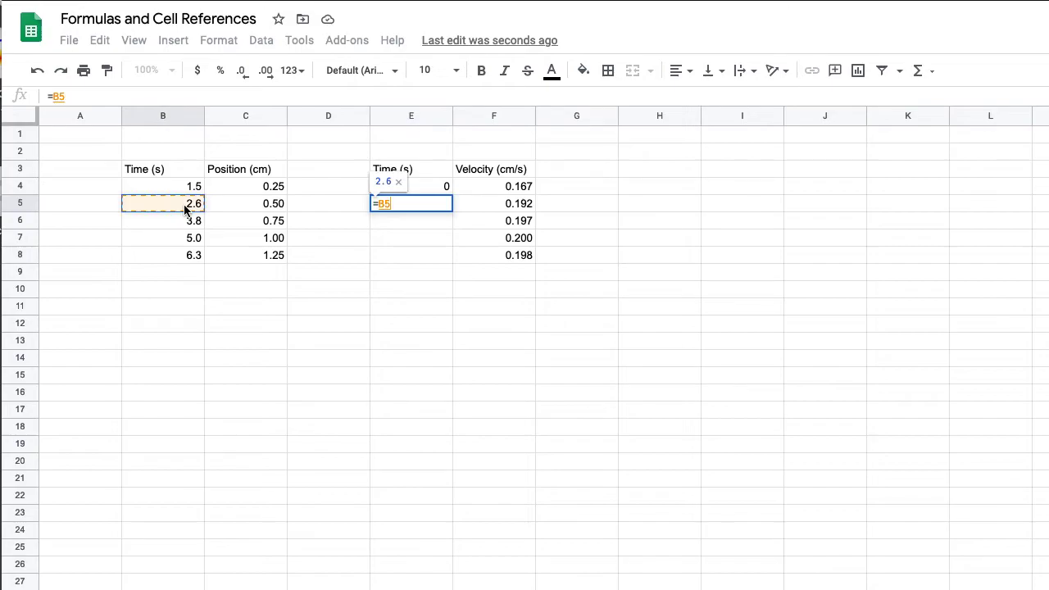
text(-)
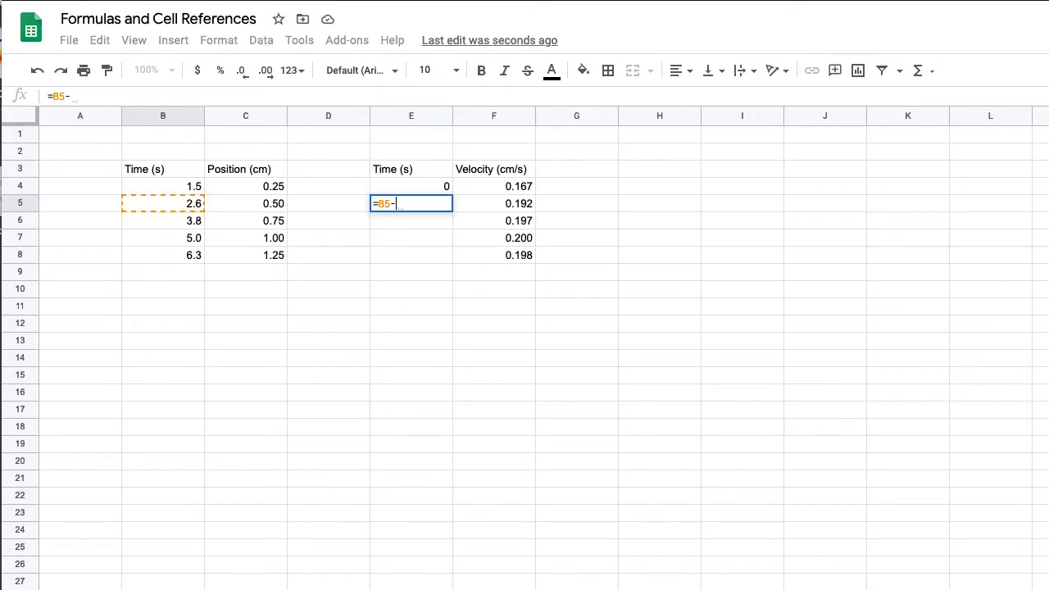
click(179, 188)
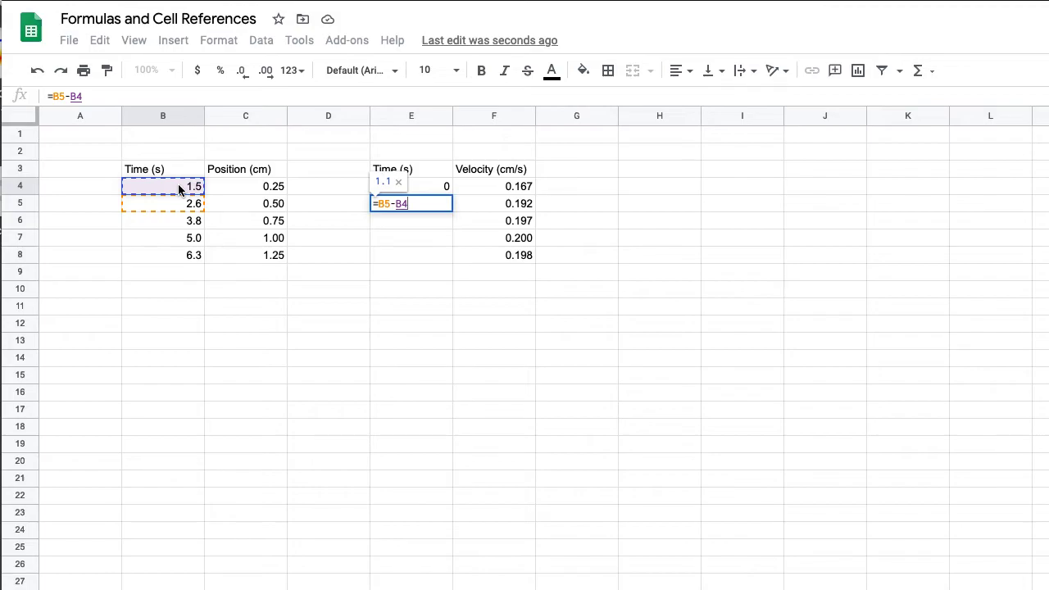
key(Return)
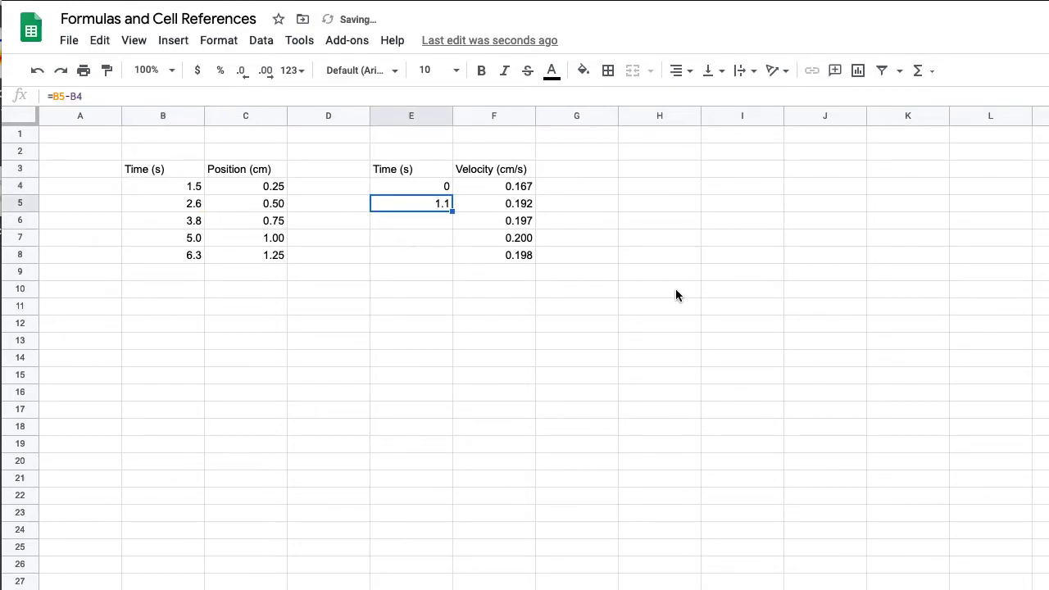
Fill the time formula from E5 down through E8 and check the cell references in E8.
drag(451, 211, 451, 257)
click(412, 254)
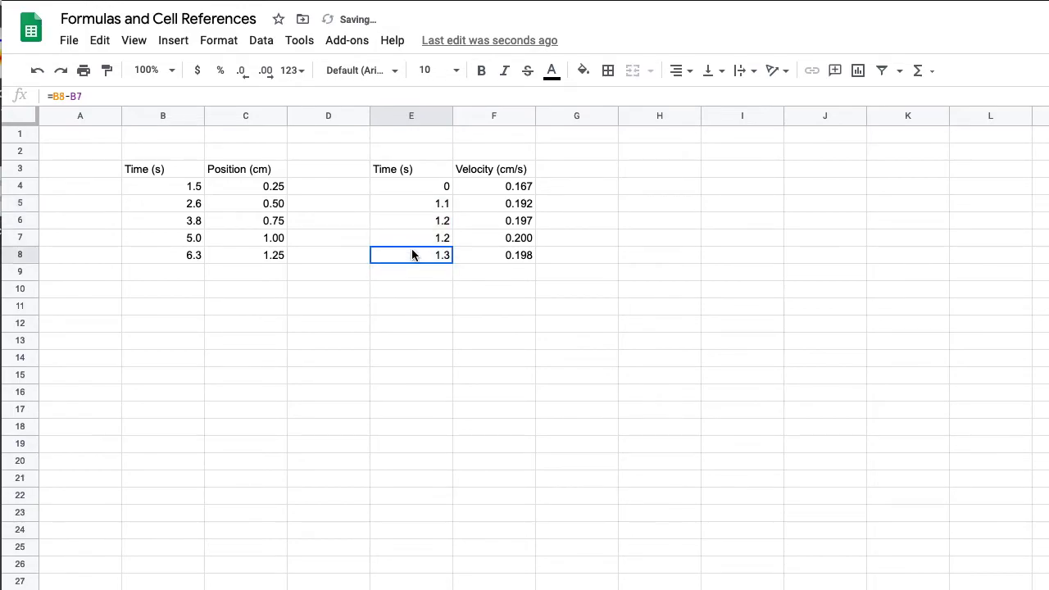
double_click(375, 254)
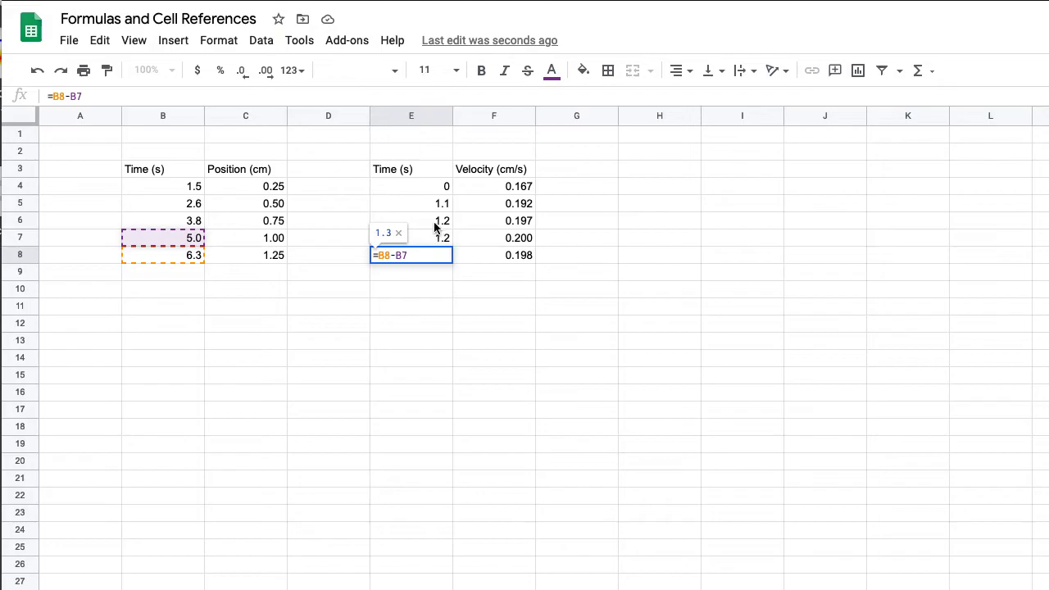
key(Escape)
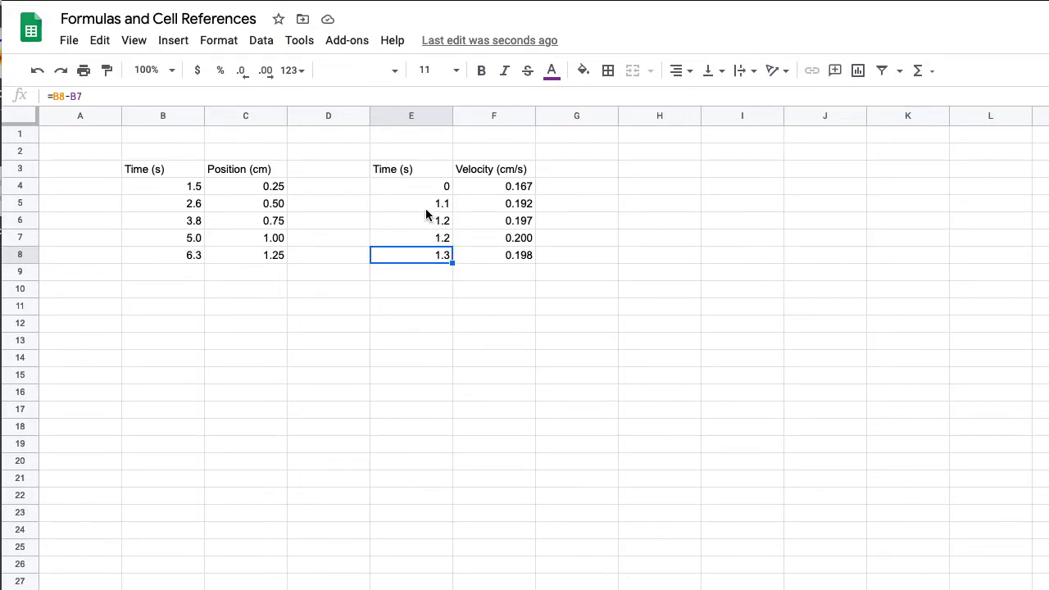
Clear the filled time formulas from E6:E8.
drag(425, 215, 435, 256)
key(Delete)
Examine the times in B4:B6 in relation to E6 to identify which reference must stay fixed.
key(Up)
key(Left)
key(Left)
key(Left)
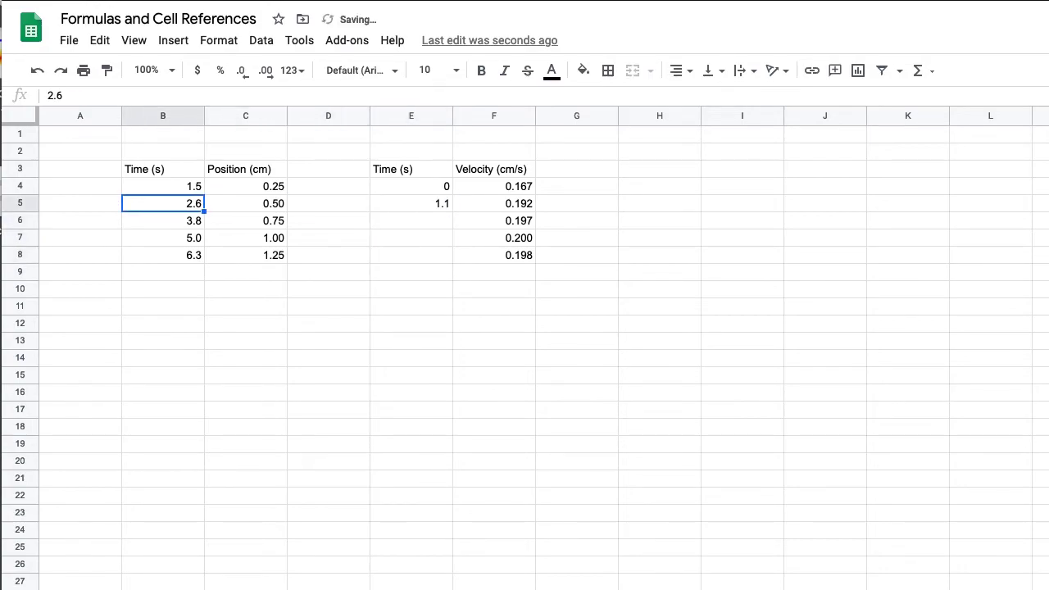
key(Up)
key(Down)
key(Down)
key(Right)
key(Right)
key(Right)
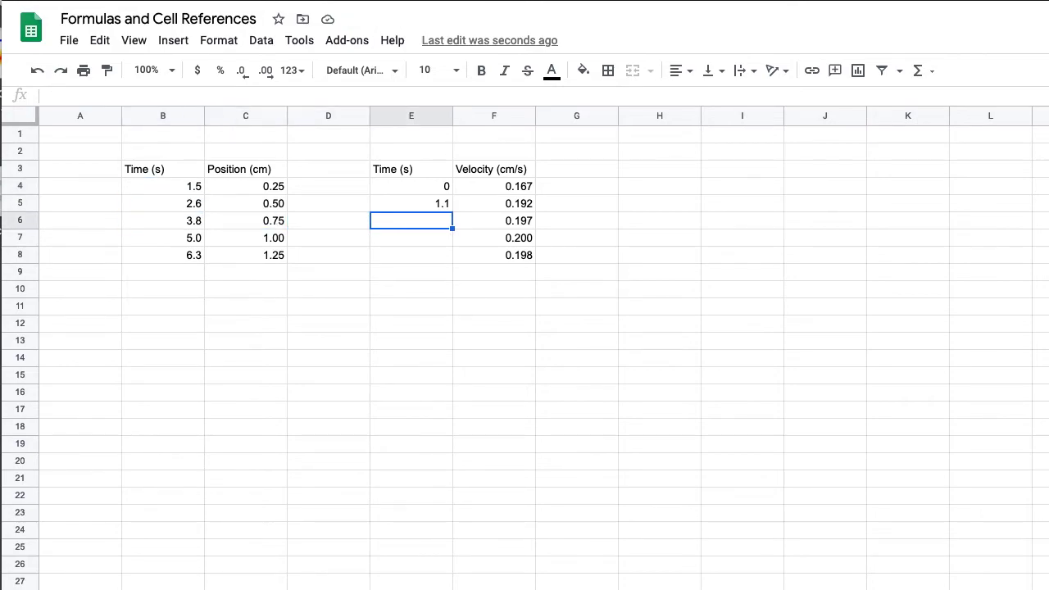
Lock row 4 in the E5 formula by changing it to =B5-B$4 and fill it down through E8.
key(Up)
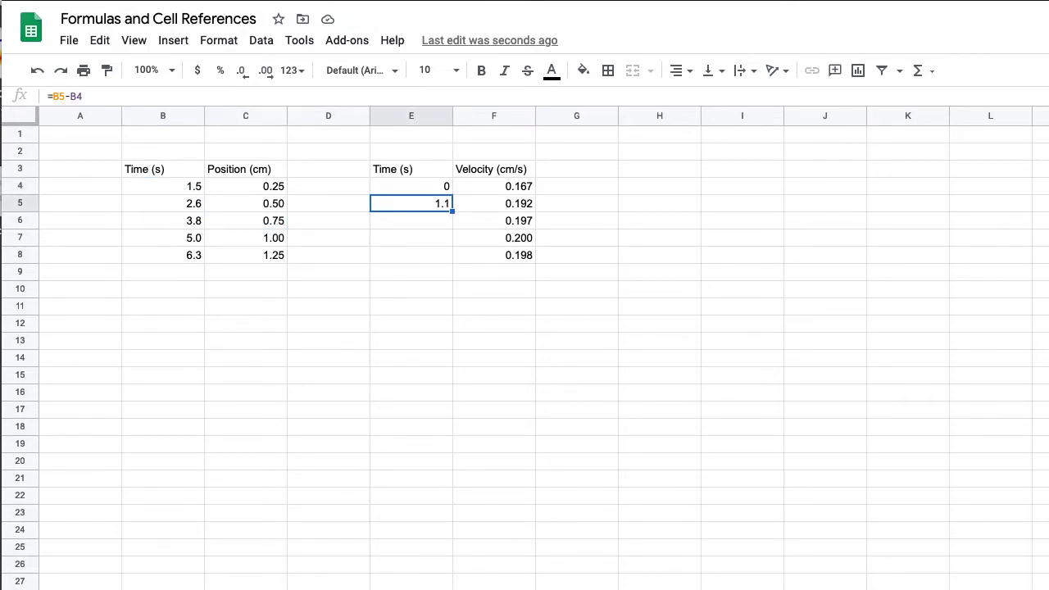
double_click(432, 206)
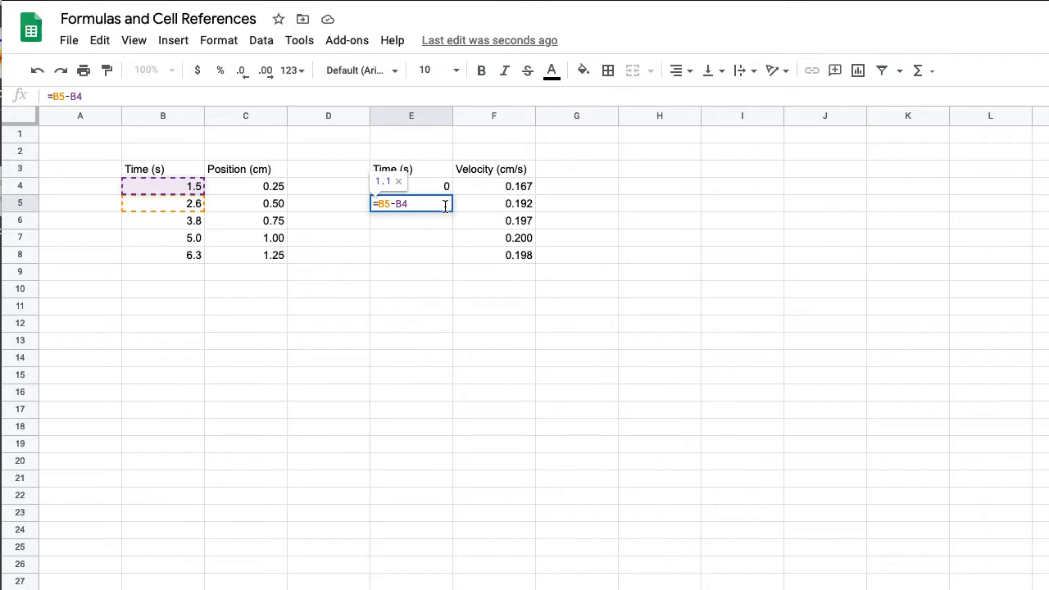
key(Left)
text($)
text($)
key(BackSpace)
key(Return)
key(Up)
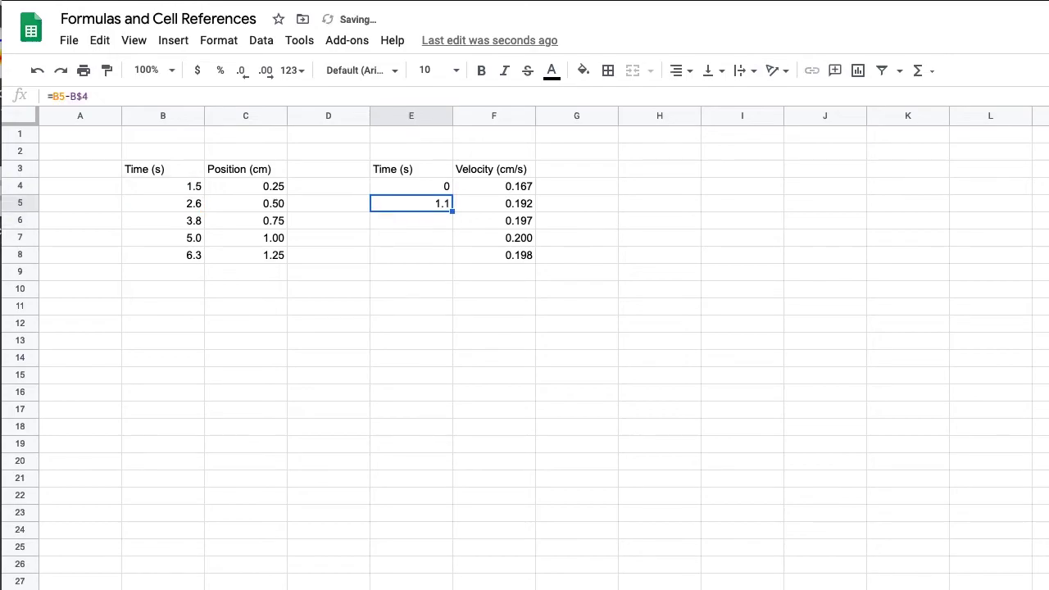
drag(452, 212, 445, 254)
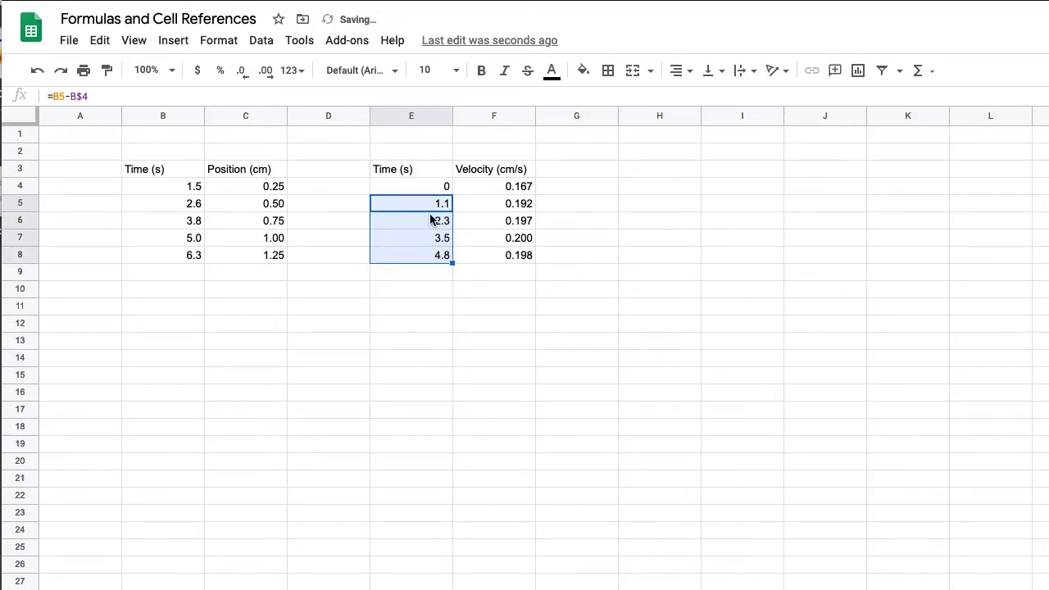
Check the cell references in the filled time formulas in E6 and E7.
double_click(429, 220)
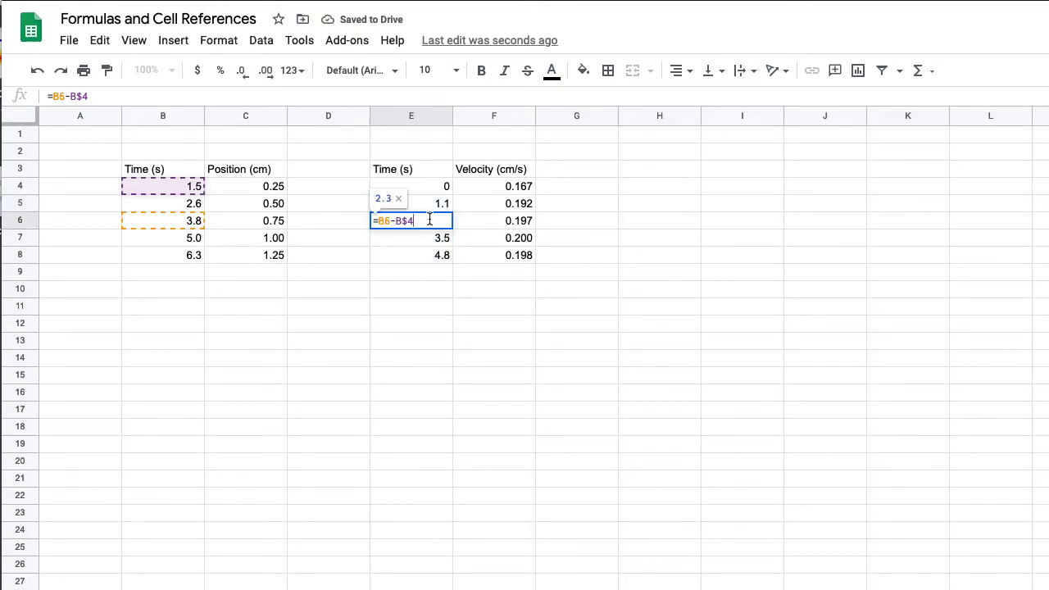
key(Escape)
click(430, 236)
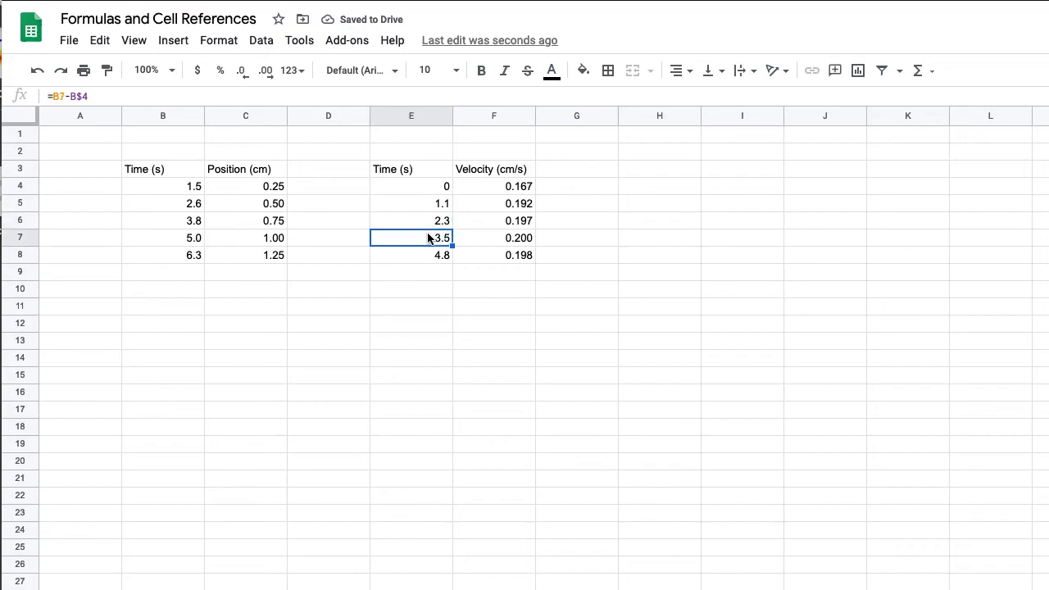
double_click(429, 238)
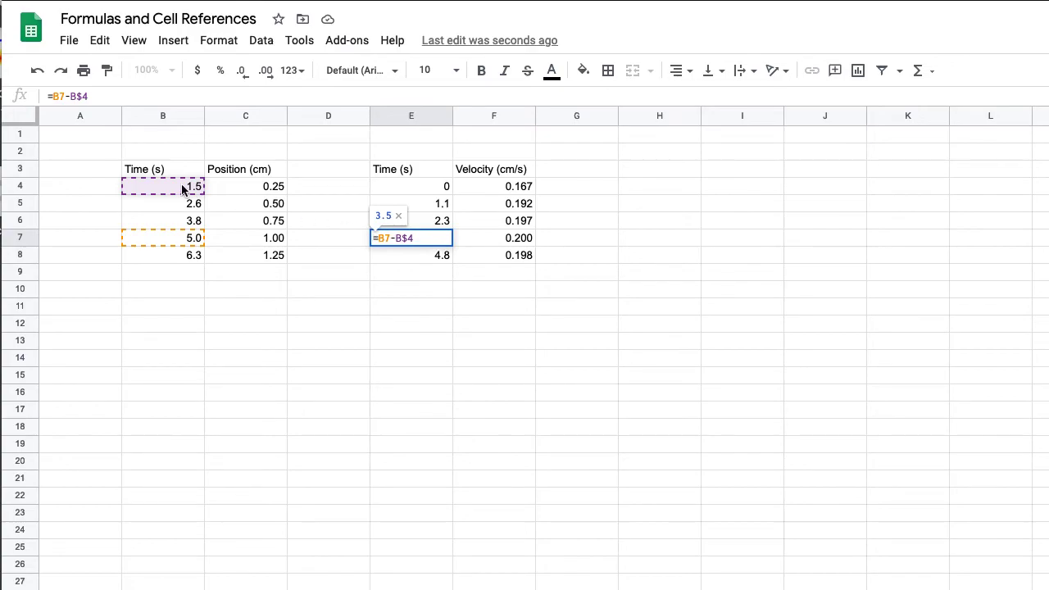
key(Escape)
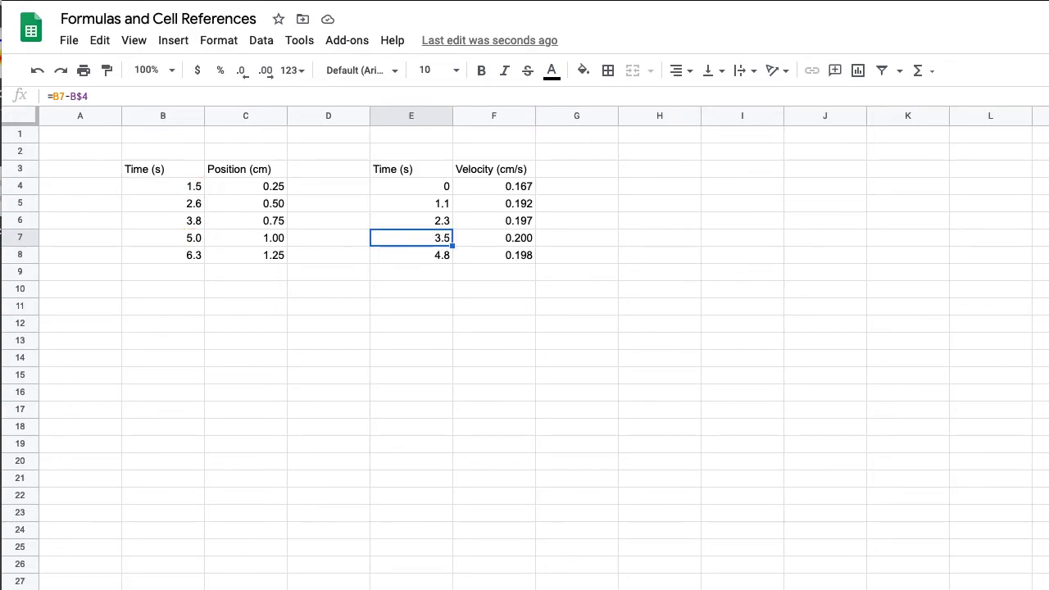
Set the starting time in B4 to 1.2 to test how the dependent time and velocity formulas recalculate.
click(184, 190)
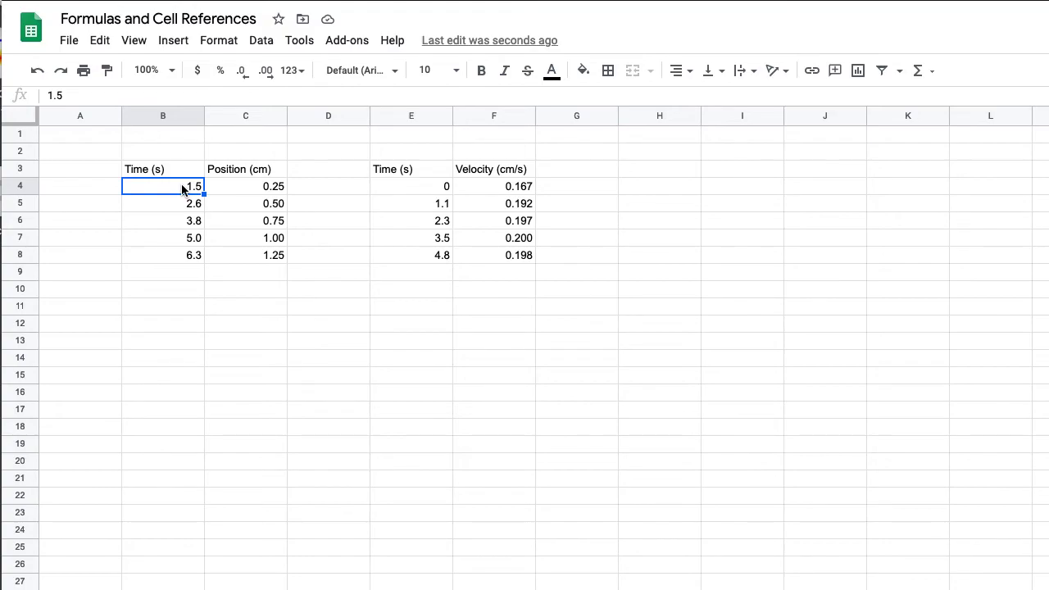
text(1.2)
key(Return)
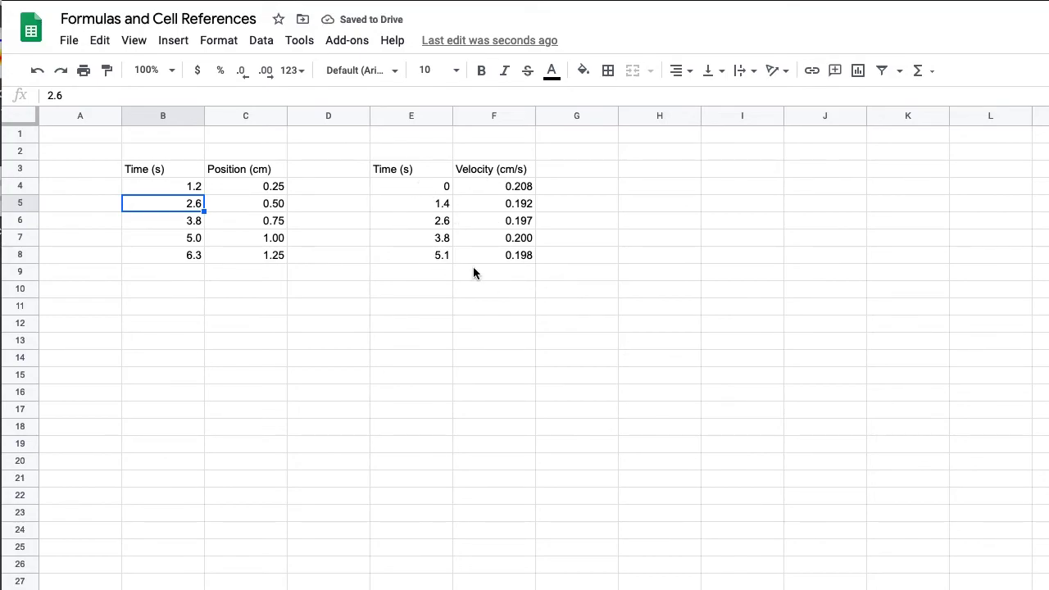
Set the starting time in B4 to 1.8 and move the selection away to the empty cell A1.
key(Up)
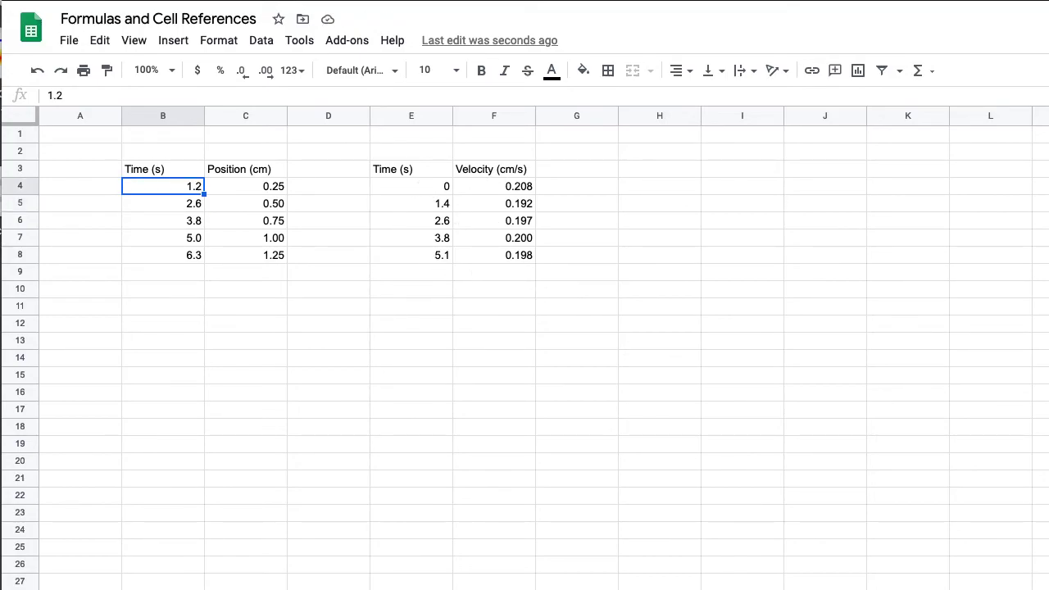
text(1)
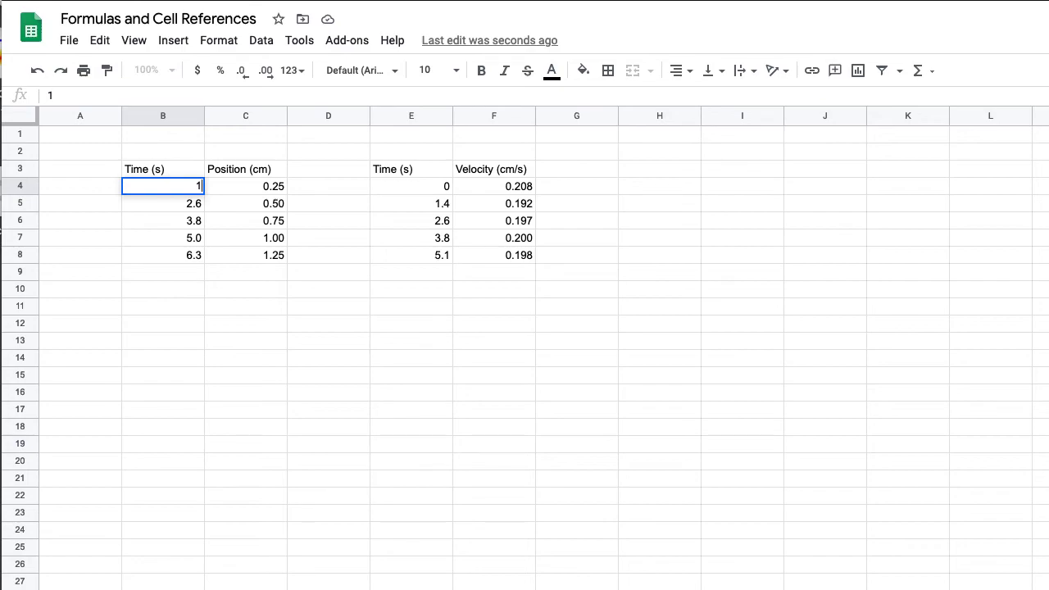
text(.8)
key(Return)
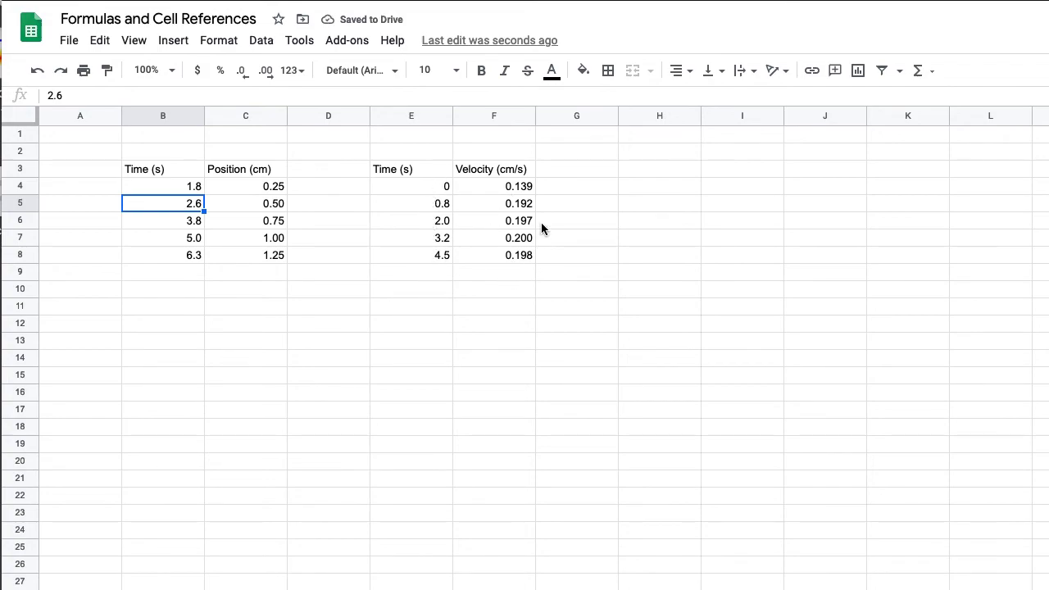
click(78, 138)
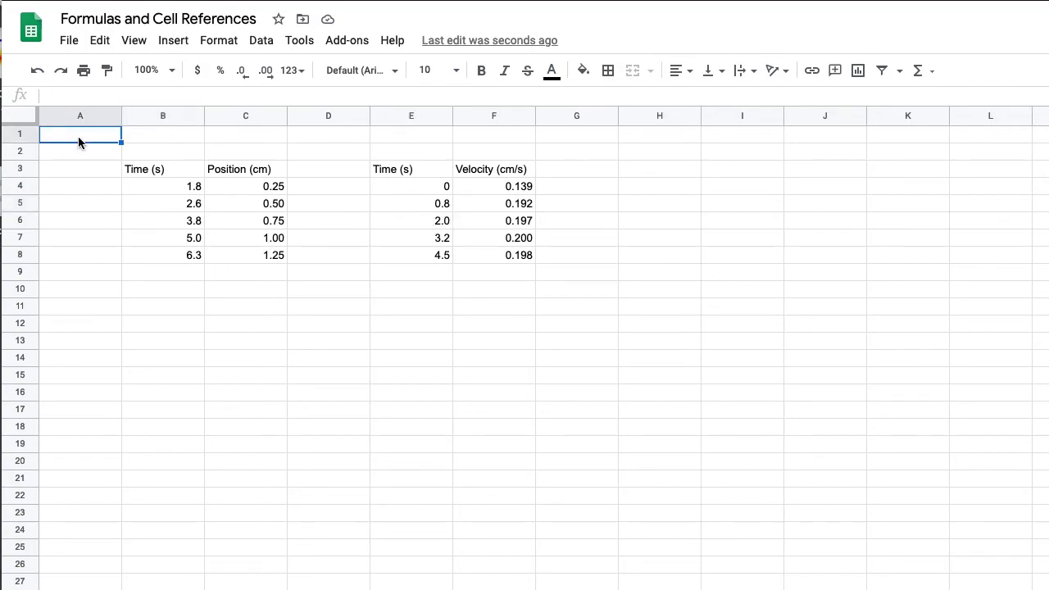